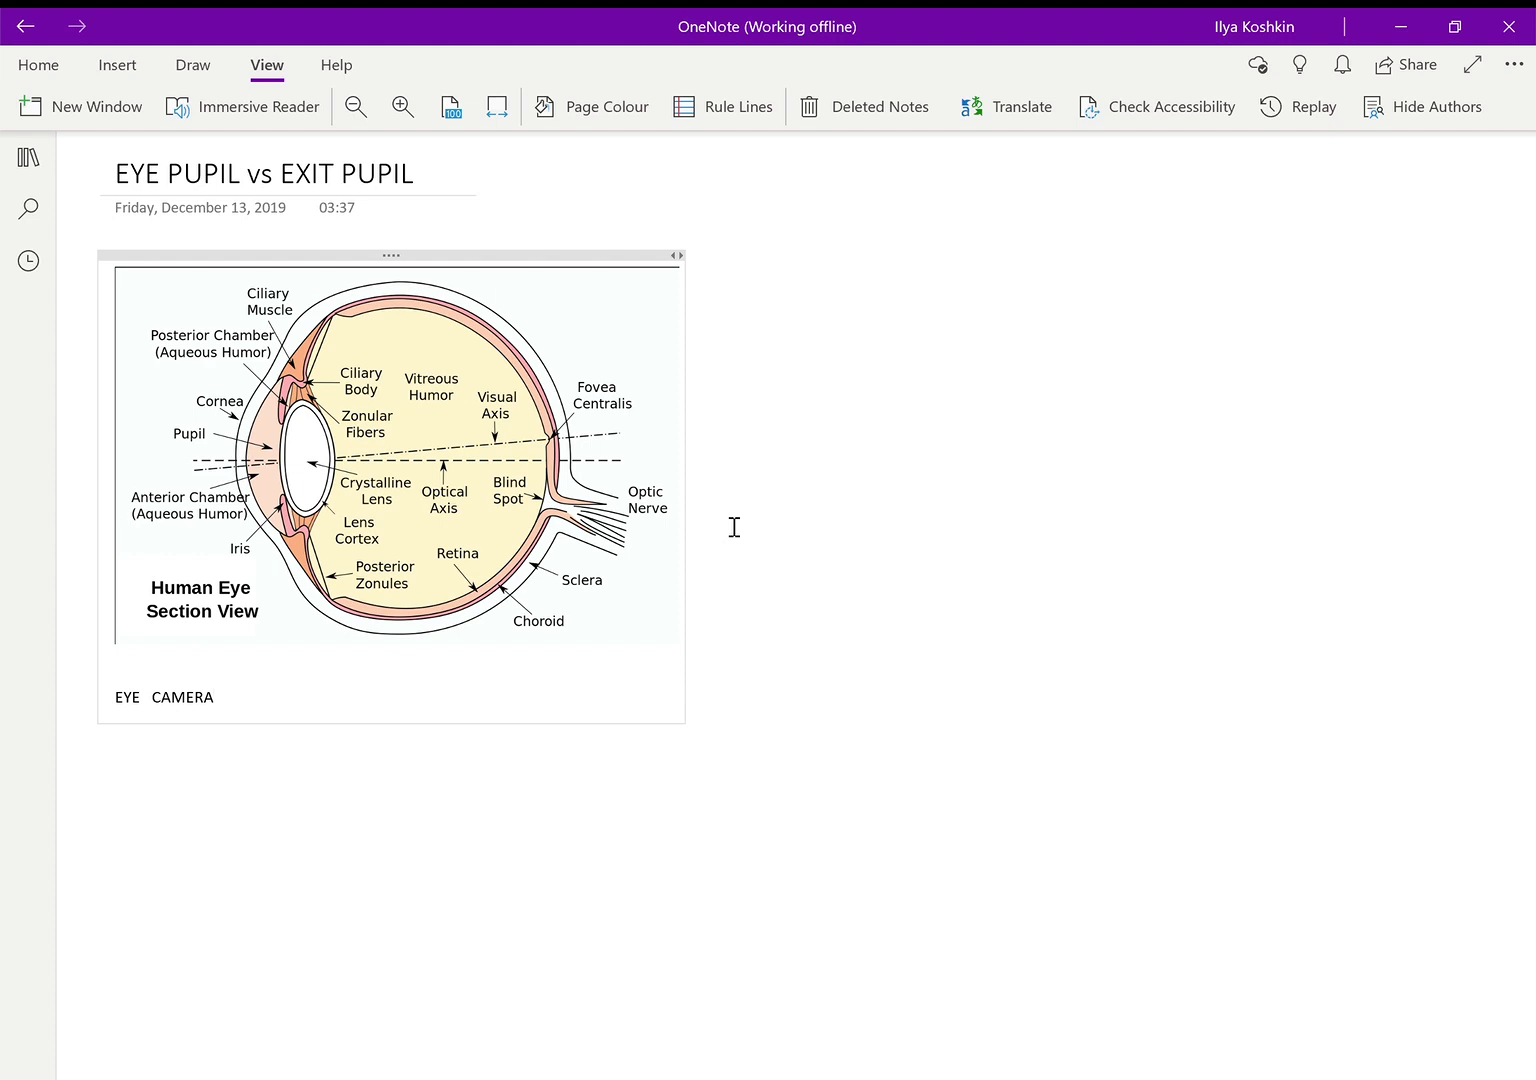
Step: Circle the typed words EYE and CAMERA in grey pencil ink
{"action": "key", "text": "Escape"}
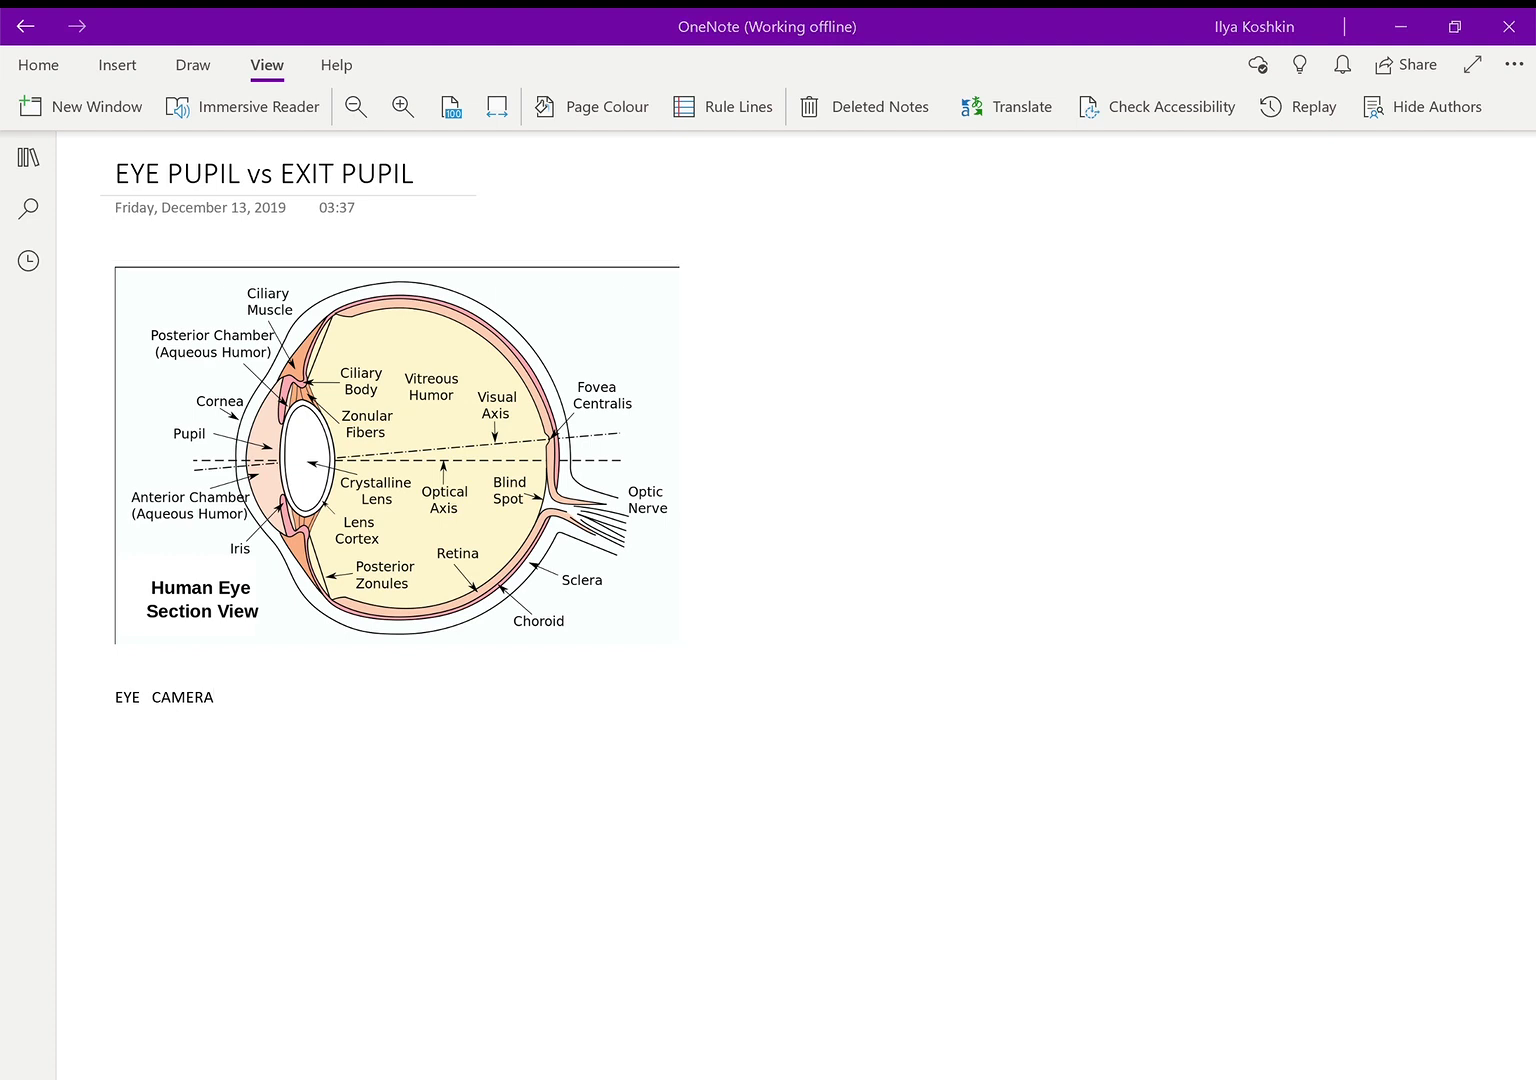
{"action": "left_click", "coordinate": [214, 697]}
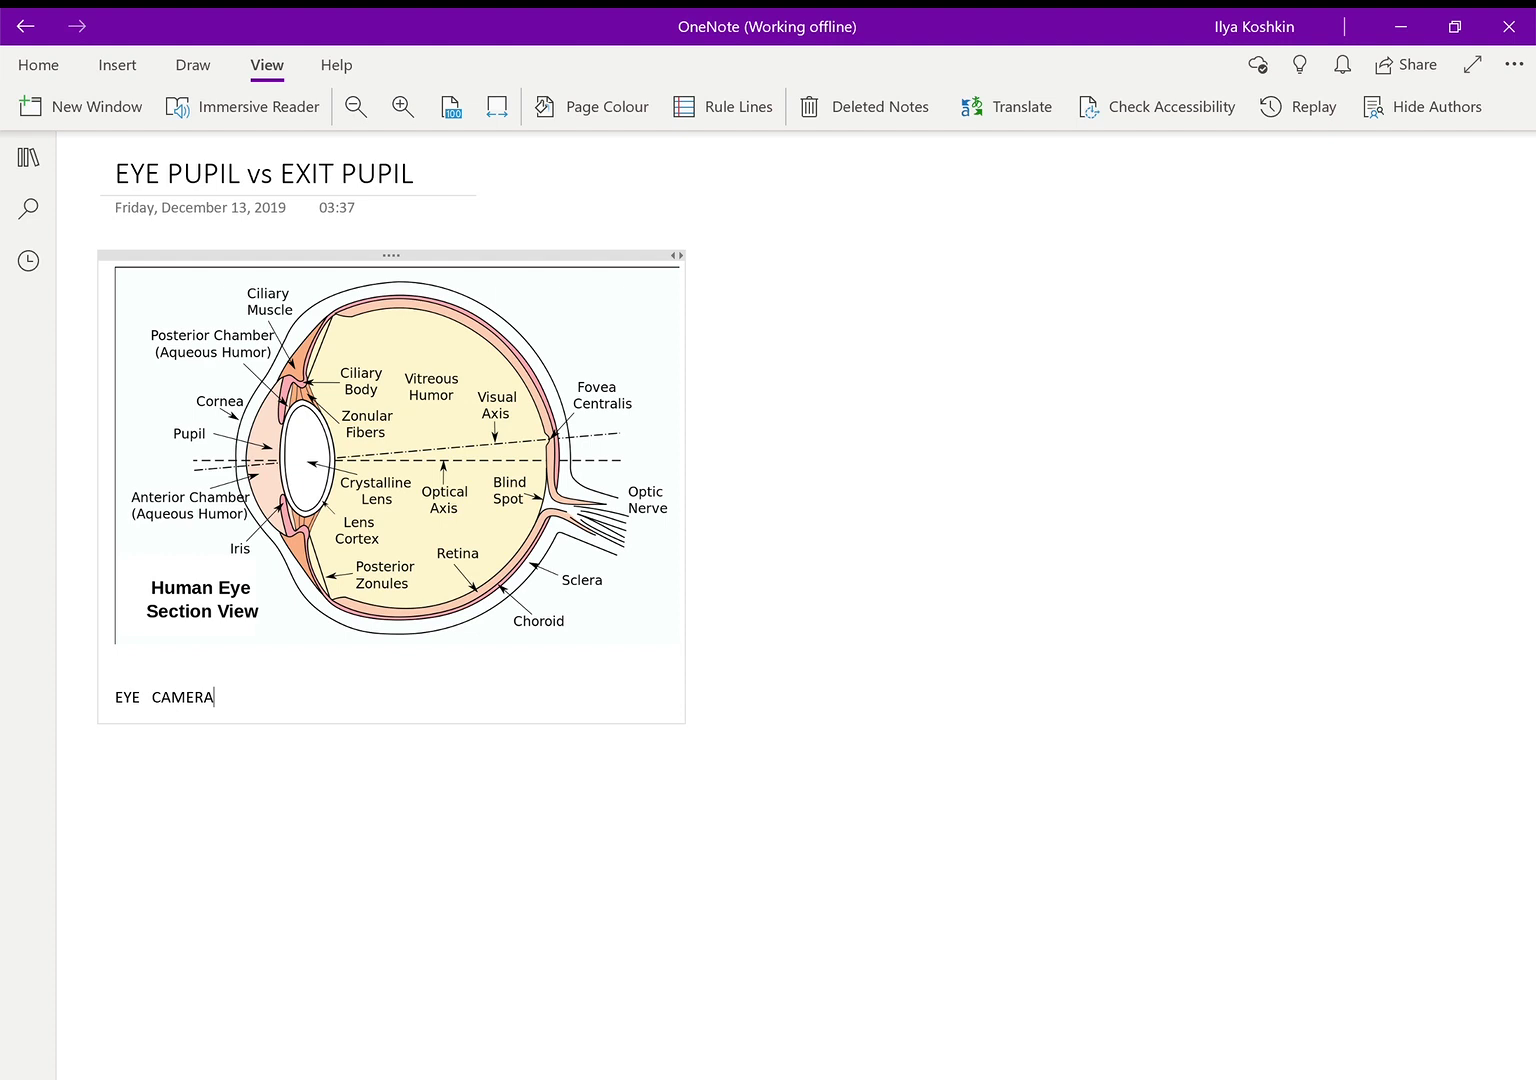
{"action": "left_click", "coordinate": [193, 64]}
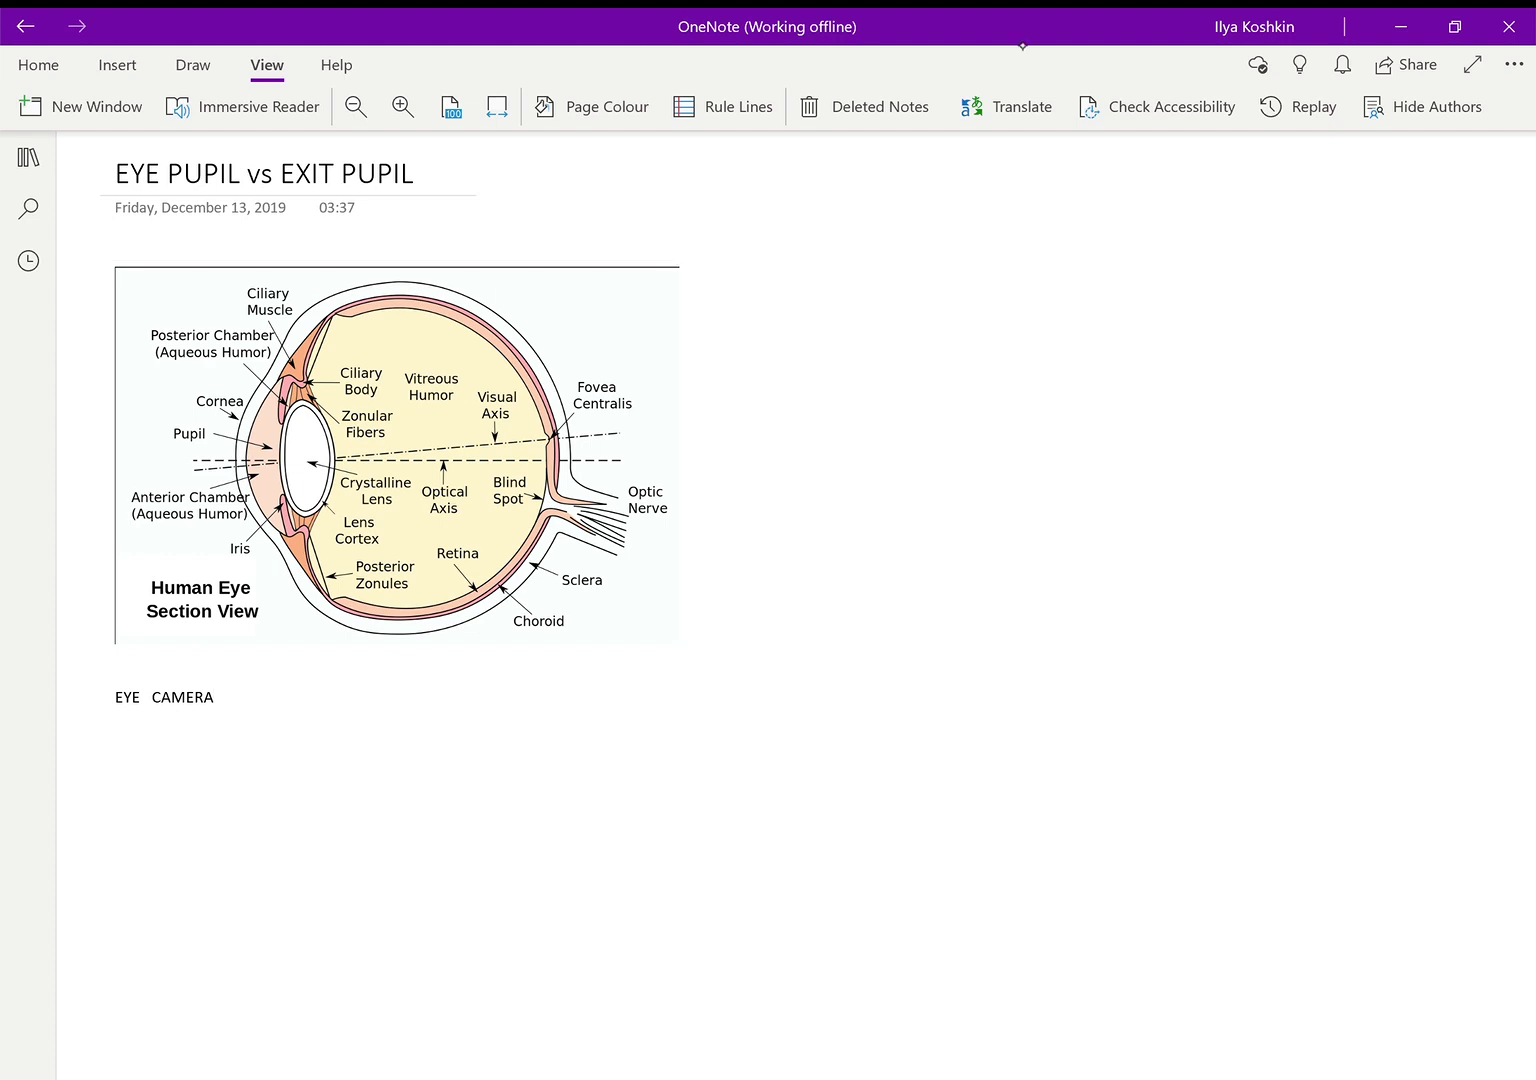
{"action": "mouse_move", "coordinate": [150, 678]}
{"action": "left_mouse_down"}
{"action": "mouse_move", "coordinate": [152, 713]}
{"action": "mouse_move", "coordinate": [220, 680]}
{"action": "mouse_move", "coordinate": [168, 679]}
{"action": "left_mouse_up"}
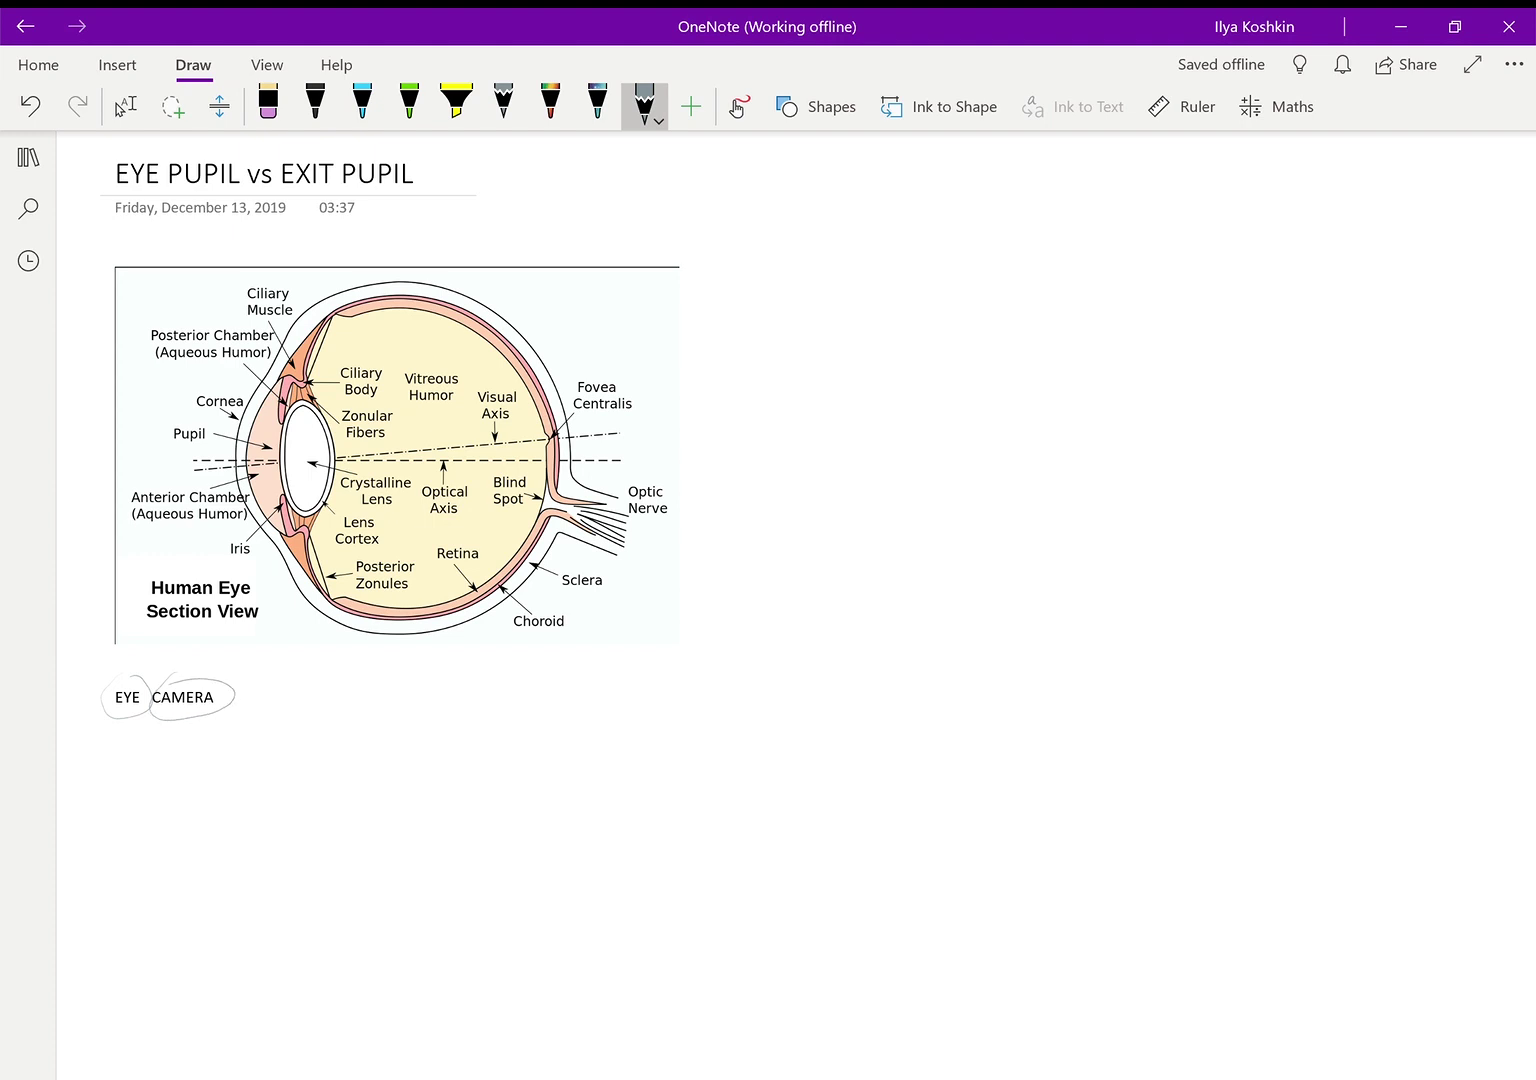
Step: Handwrite a large 'EYE =' below the eye diagram
{"action": "mouse_move", "coordinate": [365, 757]}
{"action": "left_mouse_down"}
{"action": "mouse_move", "coordinate": [360, 852]}
{"action": "mouse_move", "coordinate": [428, 840]}
{"action": "left_mouse_up"}
{"action": "mouse_move", "coordinate": [362, 819]}
{"action": "left_mouse_down"}
{"action": "mouse_move", "coordinate": [431, 786]}
{"action": "mouse_move", "coordinate": [420, 731]}
{"action": "left_mouse_up"}
{"action": "mouse_move", "coordinate": [469, 736]}
{"action": "left_mouse_down"}
{"action": "mouse_move", "coordinate": [509, 760]}
{"action": "mouse_move", "coordinate": [528, 719]}
{"action": "left_mouse_up"}
{"action": "left_click_drag", "start_coordinate": [495, 774], "coordinate": [497, 820]}
{"action": "mouse_move", "coordinate": [578, 714]}
{"action": "left_mouse_down"}
{"action": "mouse_move", "coordinate": [658, 777]}
{"action": "mouse_move", "coordinate": [640, 734]}
{"action": "left_mouse_up"}
{"action": "left_click_drag", "start_coordinate": [578, 714], "coordinate": [644, 679]}
{"action": "mouse_move", "coordinate": [738, 704]}
{"action": "left_mouse_down"}
{"action": "mouse_move", "coordinate": [815, 677]}
{"action": "mouse_move", "coordinate": [828, 695]}
{"action": "left_mouse_up"}
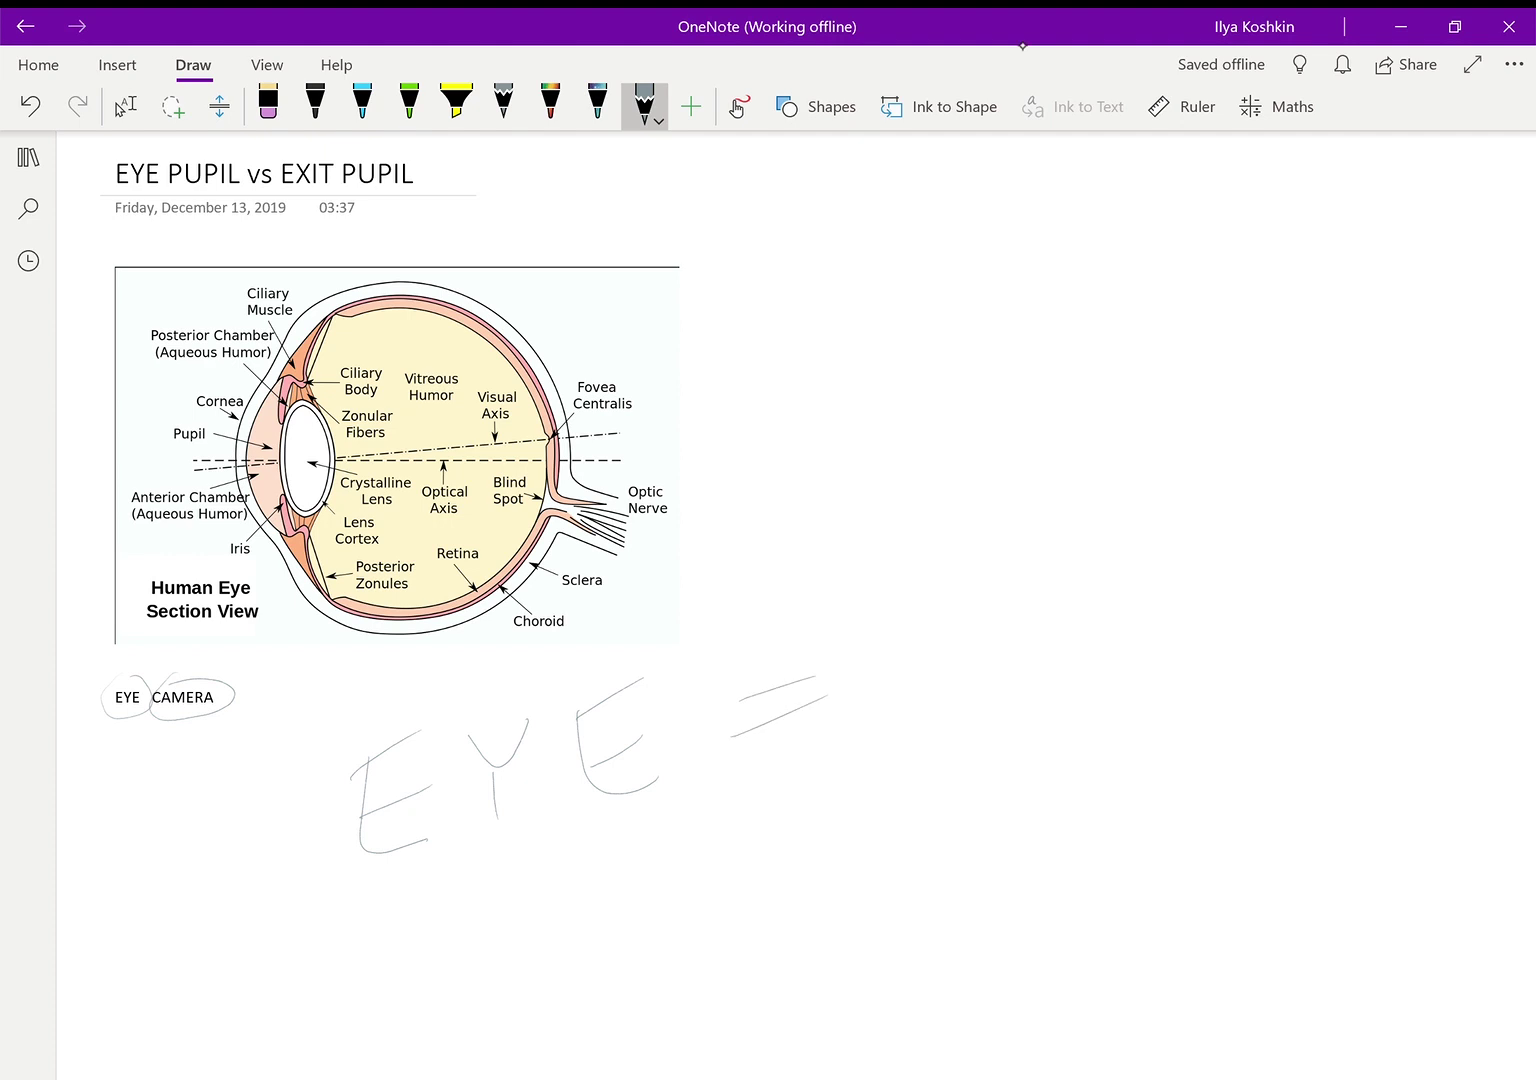
Step: Handwrite CAMERA to the right of the equals sign
{"action": "mouse_move", "coordinate": [952, 598]}
{"action": "left_mouse_down"}
{"action": "mouse_move", "coordinate": [1077, 643]}
{"action": "mouse_move", "coordinate": [1078, 590]}
{"action": "left_mouse_up"}
{"action": "mouse_move", "coordinate": [1098, 603]}
{"action": "left_mouse_down"}
{"action": "mouse_move", "coordinate": [1085, 545]}
{"action": "mouse_move", "coordinate": [1172, 578]}
{"action": "left_mouse_up"}
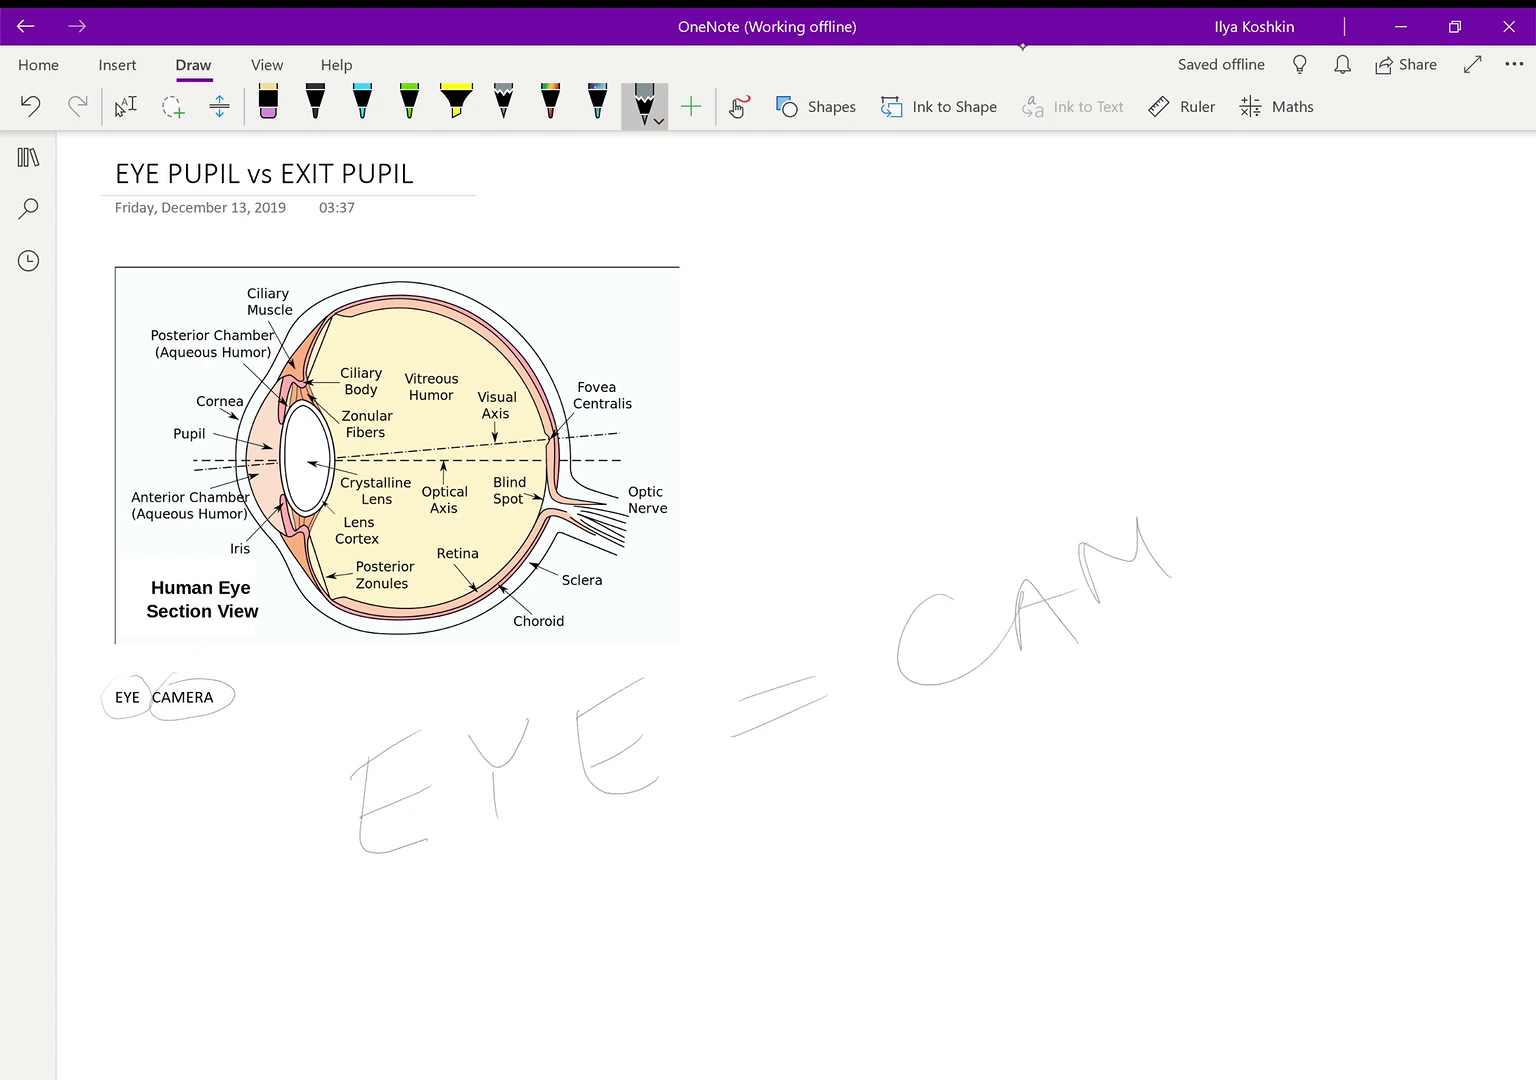
{"action": "mouse_move", "coordinate": [1168, 494]}
{"action": "left_mouse_down"}
{"action": "mouse_move", "coordinate": [1243, 530]}
{"action": "mouse_move", "coordinate": [1238, 503]}
{"action": "left_mouse_up"}
{"action": "mouse_move", "coordinate": [1142, 504]}
{"action": "left_mouse_down"}
{"action": "mouse_move", "coordinate": [1200, 470]}
{"action": "mouse_move", "coordinate": [1339, 468]}
{"action": "mouse_move", "coordinate": [1389, 404]}
{"action": "mouse_move", "coordinate": [1402, 412]}
{"action": "left_mouse_up"}
{"action": "left_click_drag", "start_coordinate": [794, 626], "coordinate": [760, 786]}
Step: Scribble over the handwritten equals sign and circle the crystalline lens in grey
{"action": "left_click_drag", "start_coordinate": [706, 678], "coordinate": [900, 720]}
{"action": "left_click_drag", "start_coordinate": [838, 608], "coordinate": [766, 760]}
{"action": "left_click_drag", "start_coordinate": [729, 640], "coordinate": [826, 733]}
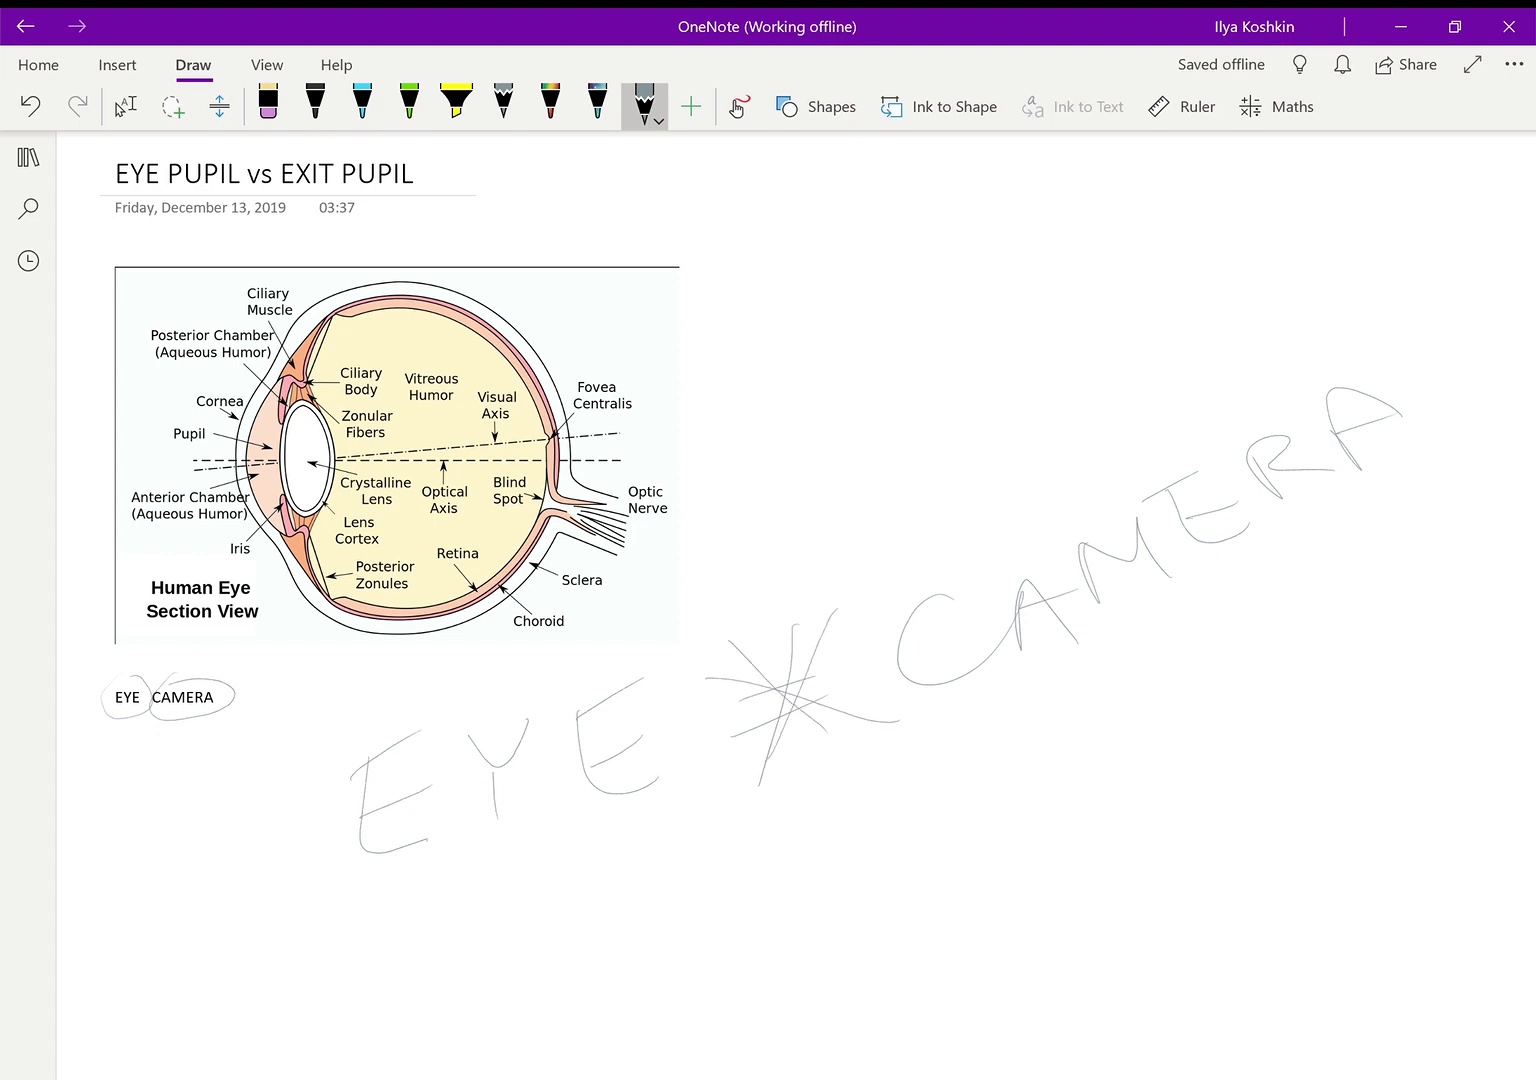
{"action": "left_click_drag", "start_coordinate": [686, 766], "coordinate": [797, 672]}
{"action": "left_click_drag", "start_coordinate": [706, 646], "coordinate": [814, 718]}
{"action": "left_click_drag", "start_coordinate": [790, 706], "coordinate": [734, 775]}
{"action": "left_click_drag", "start_coordinate": [710, 665], "coordinate": [802, 646]}
{"action": "left_click_drag", "start_coordinate": [812, 602], "coordinate": [812, 754]}
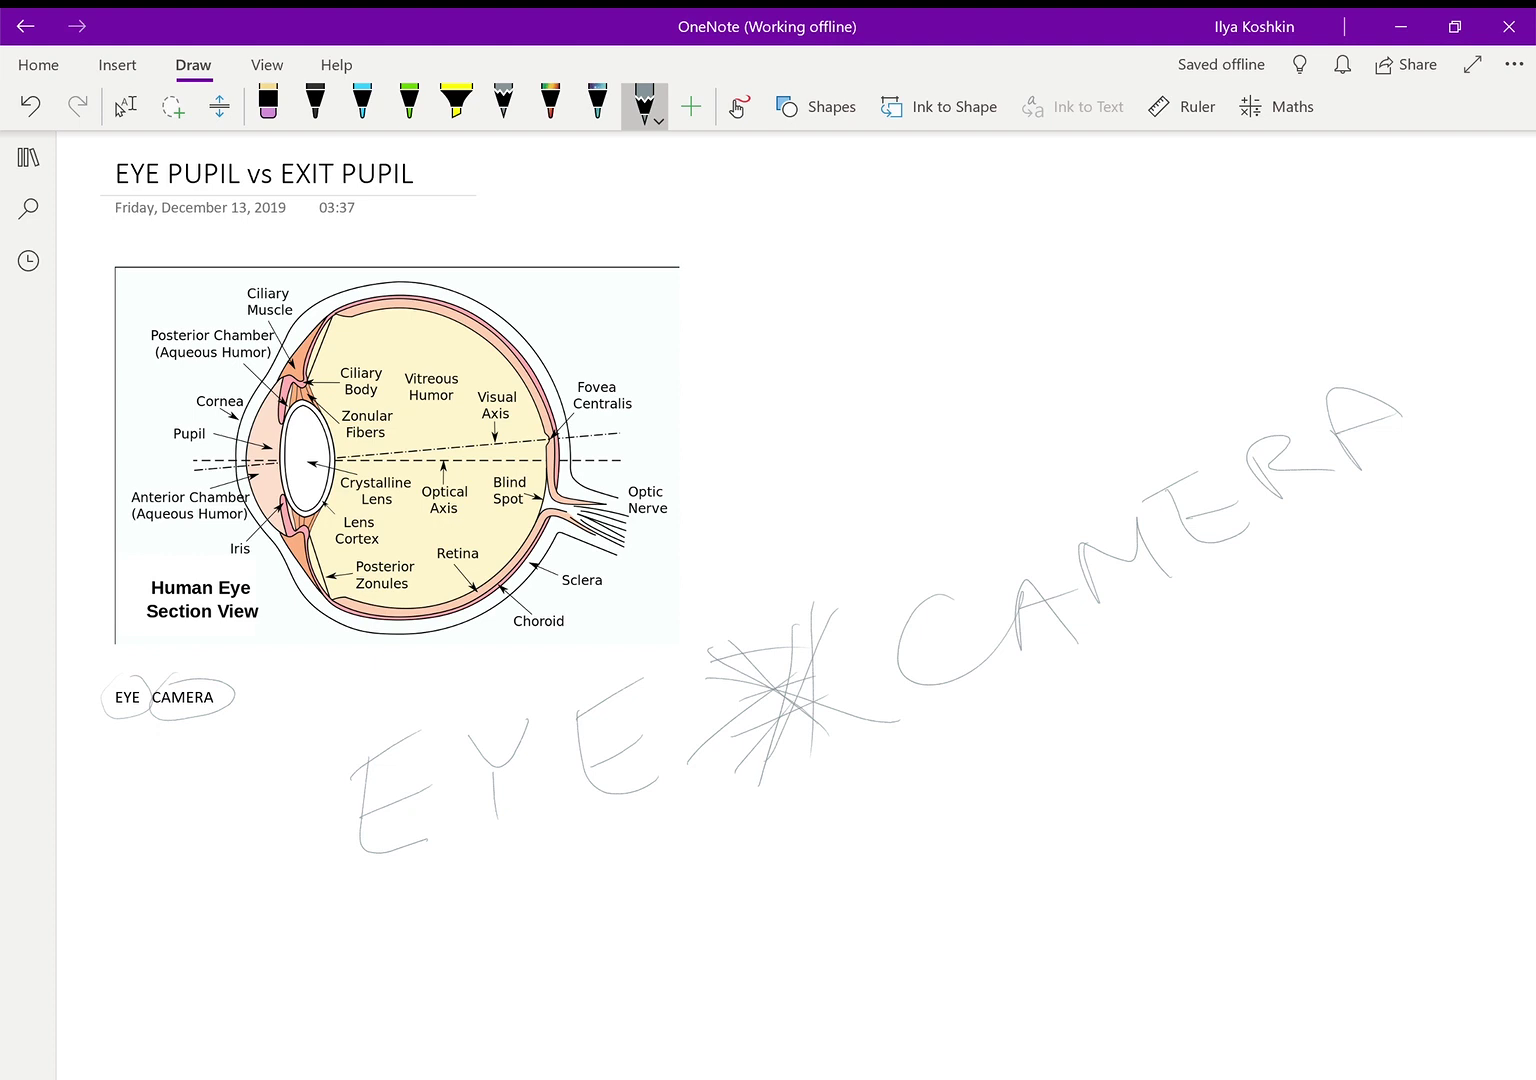
{"action": "mouse_move", "coordinate": [272, 460]}
{"action": "left_mouse_down"}
{"action": "mouse_move", "coordinate": [285, 508]}
{"action": "mouse_move", "coordinate": [295, 404]}
{"action": "mouse_move", "coordinate": [305, 502]}
{"action": "left_mouse_up"}
Step: In thick black ink, loop the crystalline lens, trace the retina and draw the visual and optical axes
{"action": "left_click", "coordinate": [315, 100]}
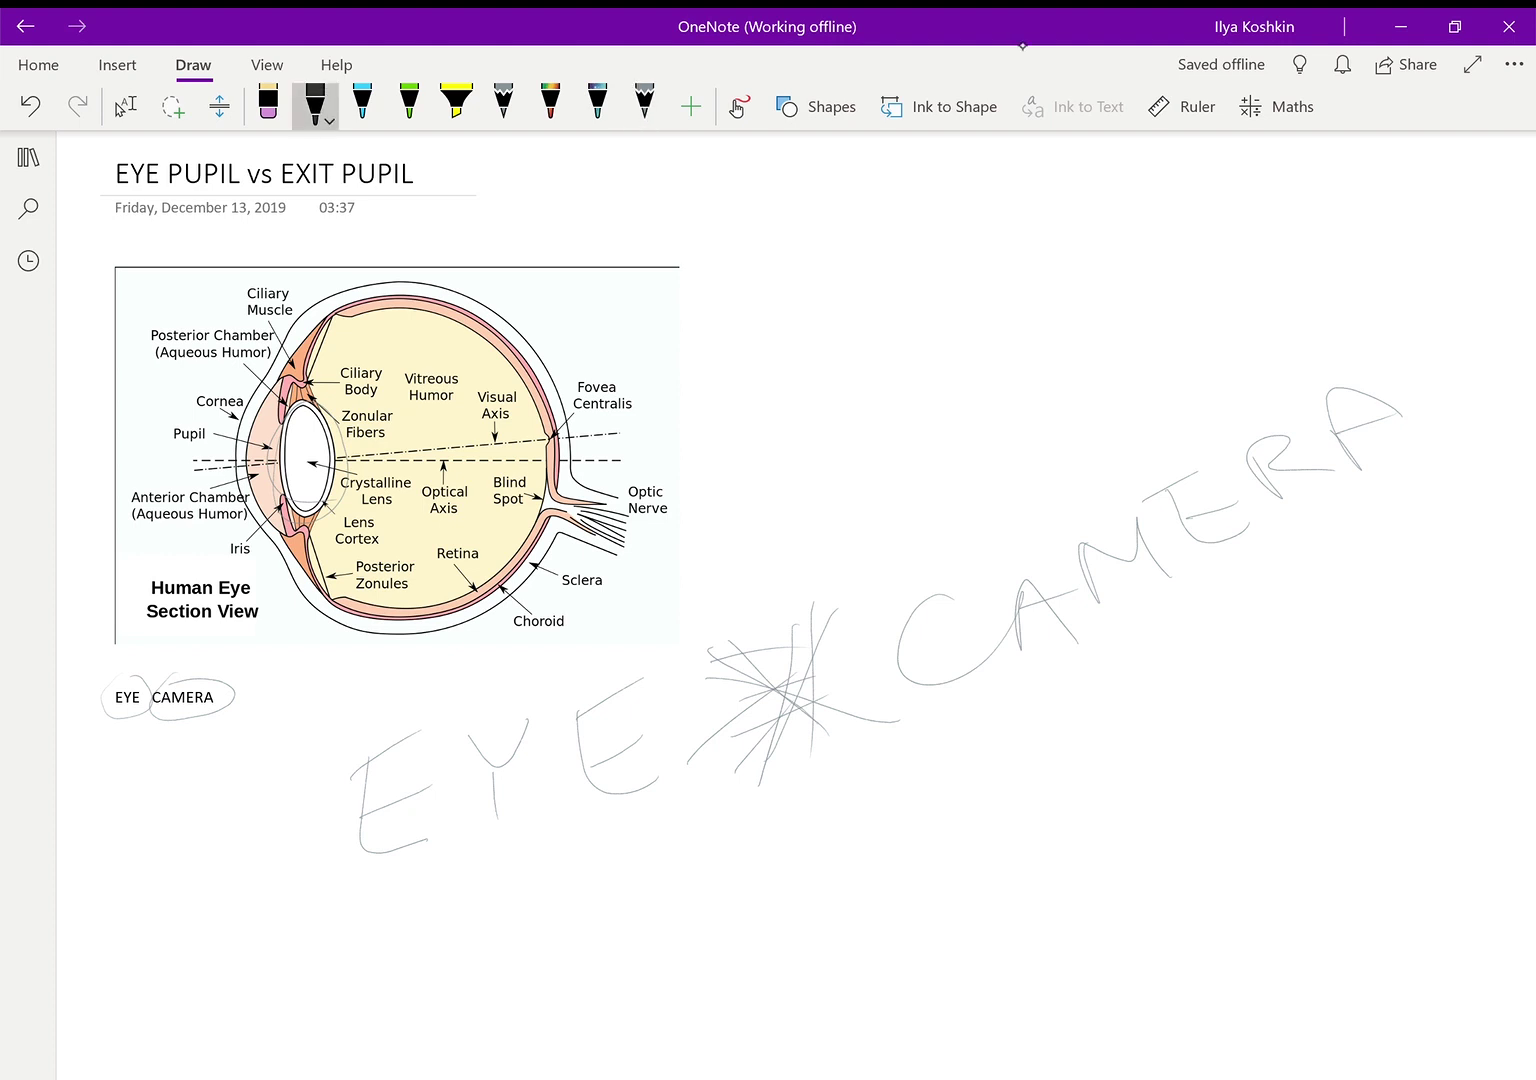
{"action": "mouse_move", "coordinate": [300, 406]}
{"action": "left_mouse_down"}
{"action": "mouse_move", "coordinate": [355, 490]}
{"action": "mouse_move", "coordinate": [300, 512]}
{"action": "mouse_move", "coordinate": [340, 430]}
{"action": "left_mouse_up"}
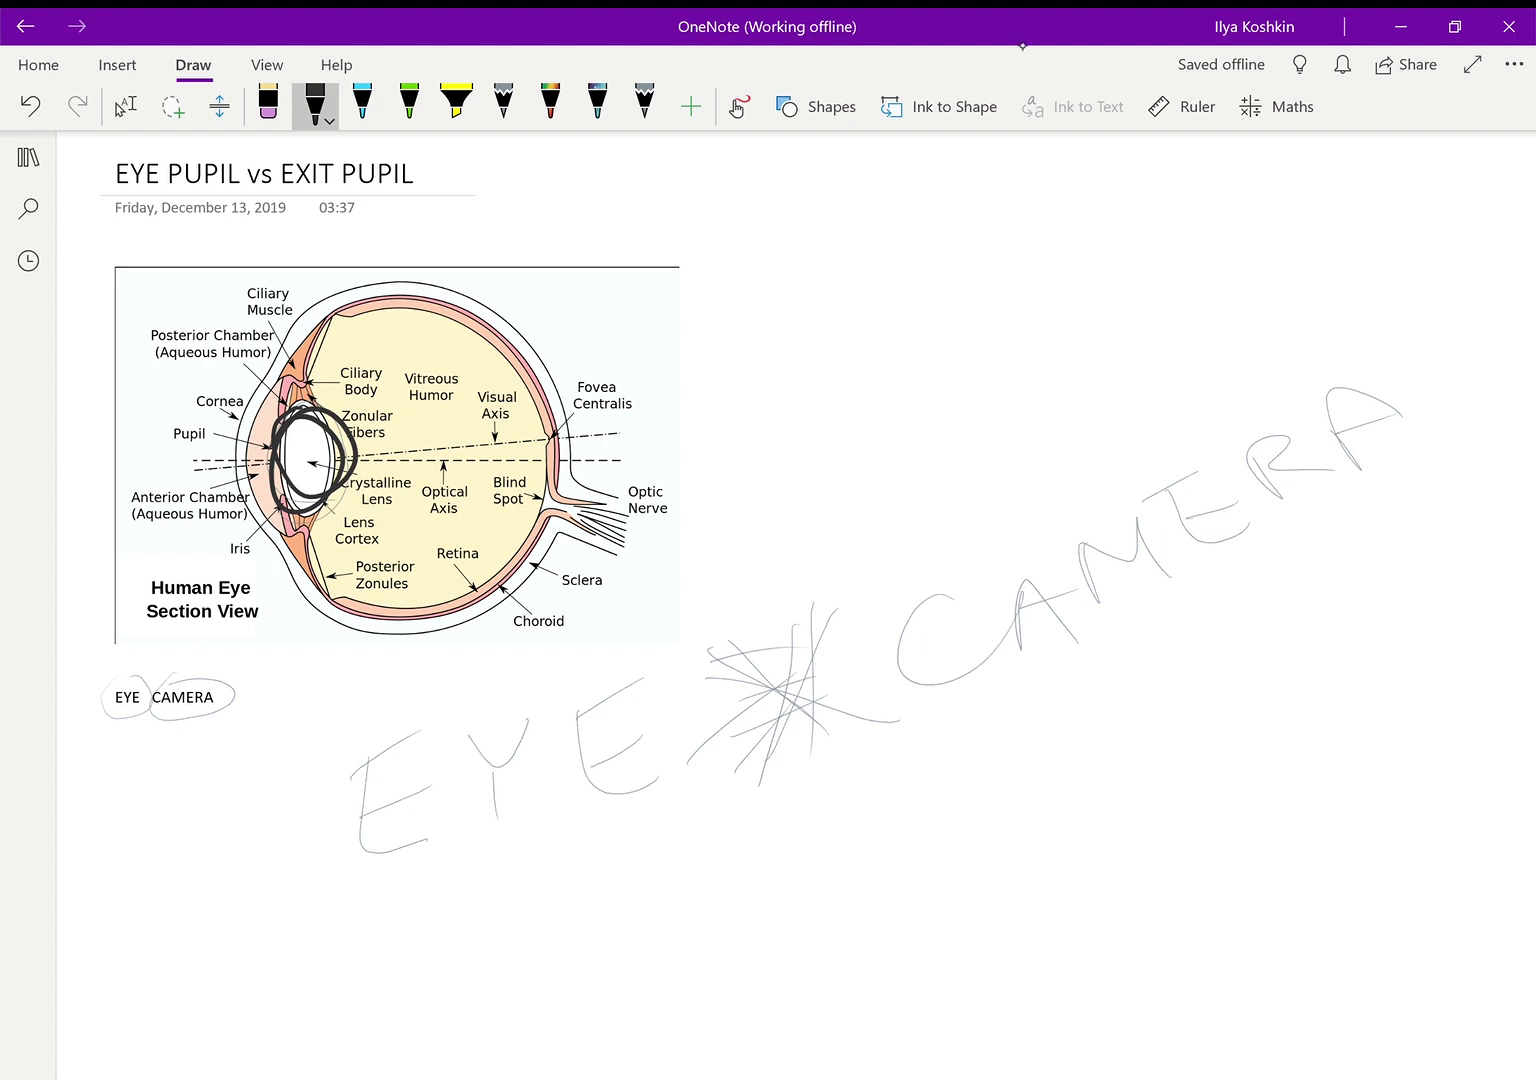
{"action": "mouse_move", "coordinate": [513, 356]}
{"action": "left_mouse_down"}
{"action": "mouse_move", "coordinate": [556, 460]}
{"action": "mouse_move", "coordinate": [535, 520]}
{"action": "mouse_move", "coordinate": [478, 588]}
{"action": "left_mouse_up"}
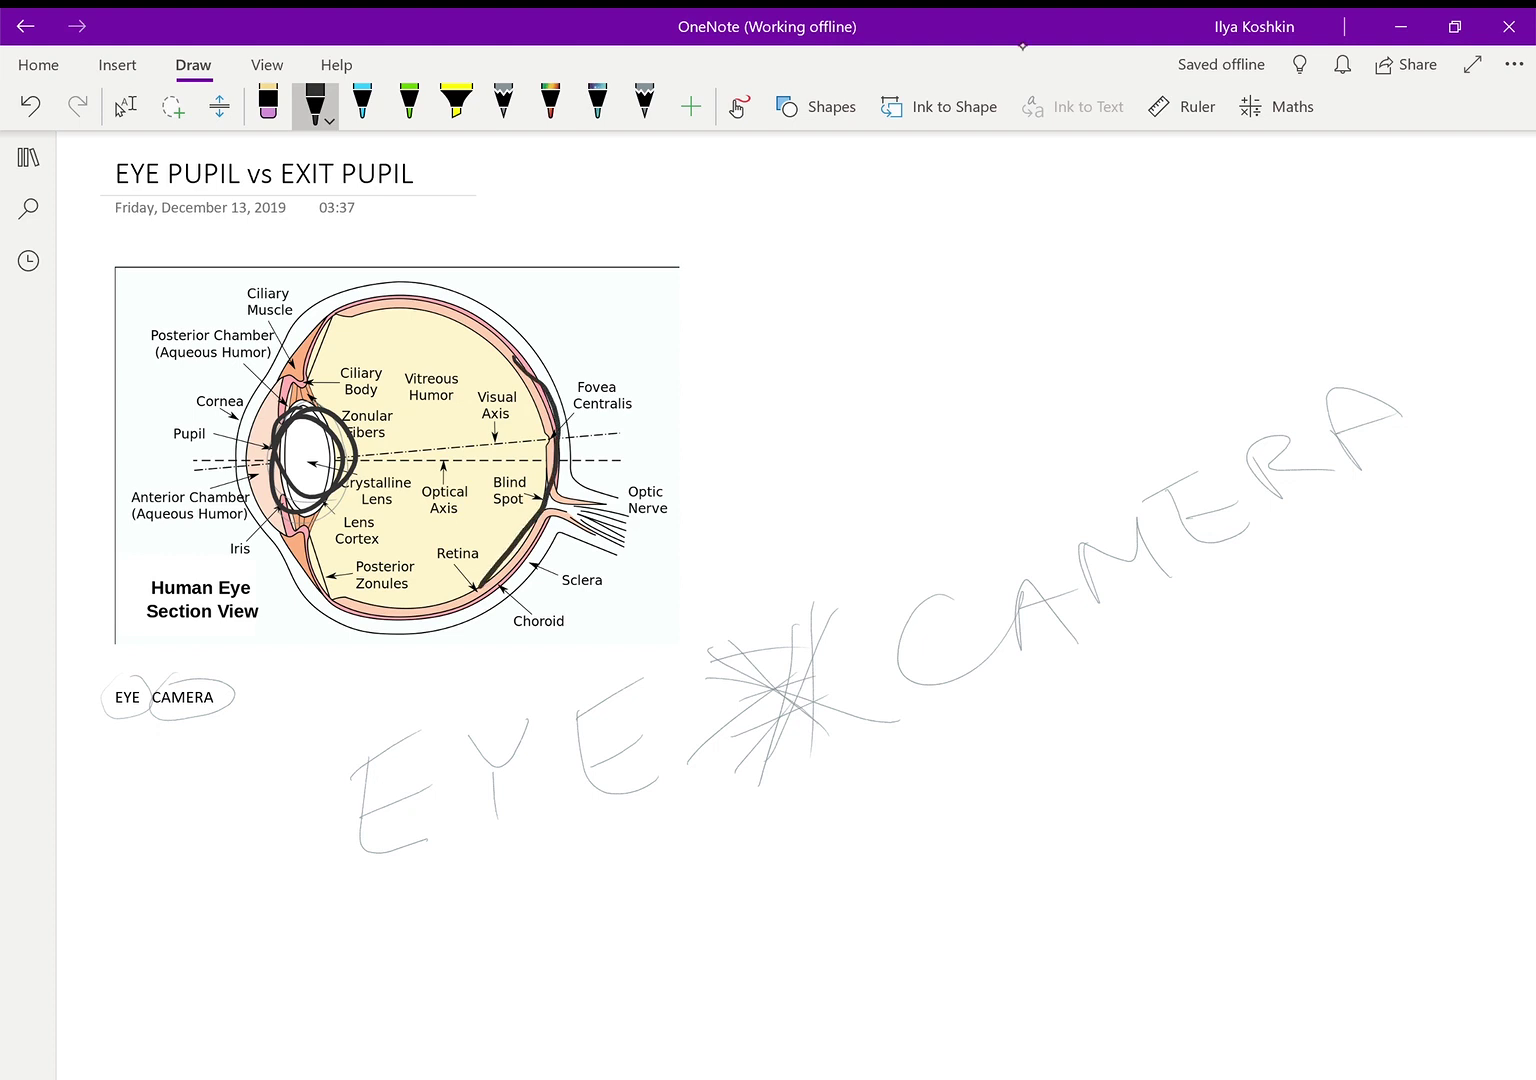
{"action": "mouse_move", "coordinate": [362, 454]}
{"action": "left_mouse_down"}
{"action": "mouse_move", "coordinate": [575, 427]}
{"action": "mouse_move", "coordinate": [538, 464]}
{"action": "mouse_move", "coordinate": [555, 465]}
{"action": "left_mouse_up"}
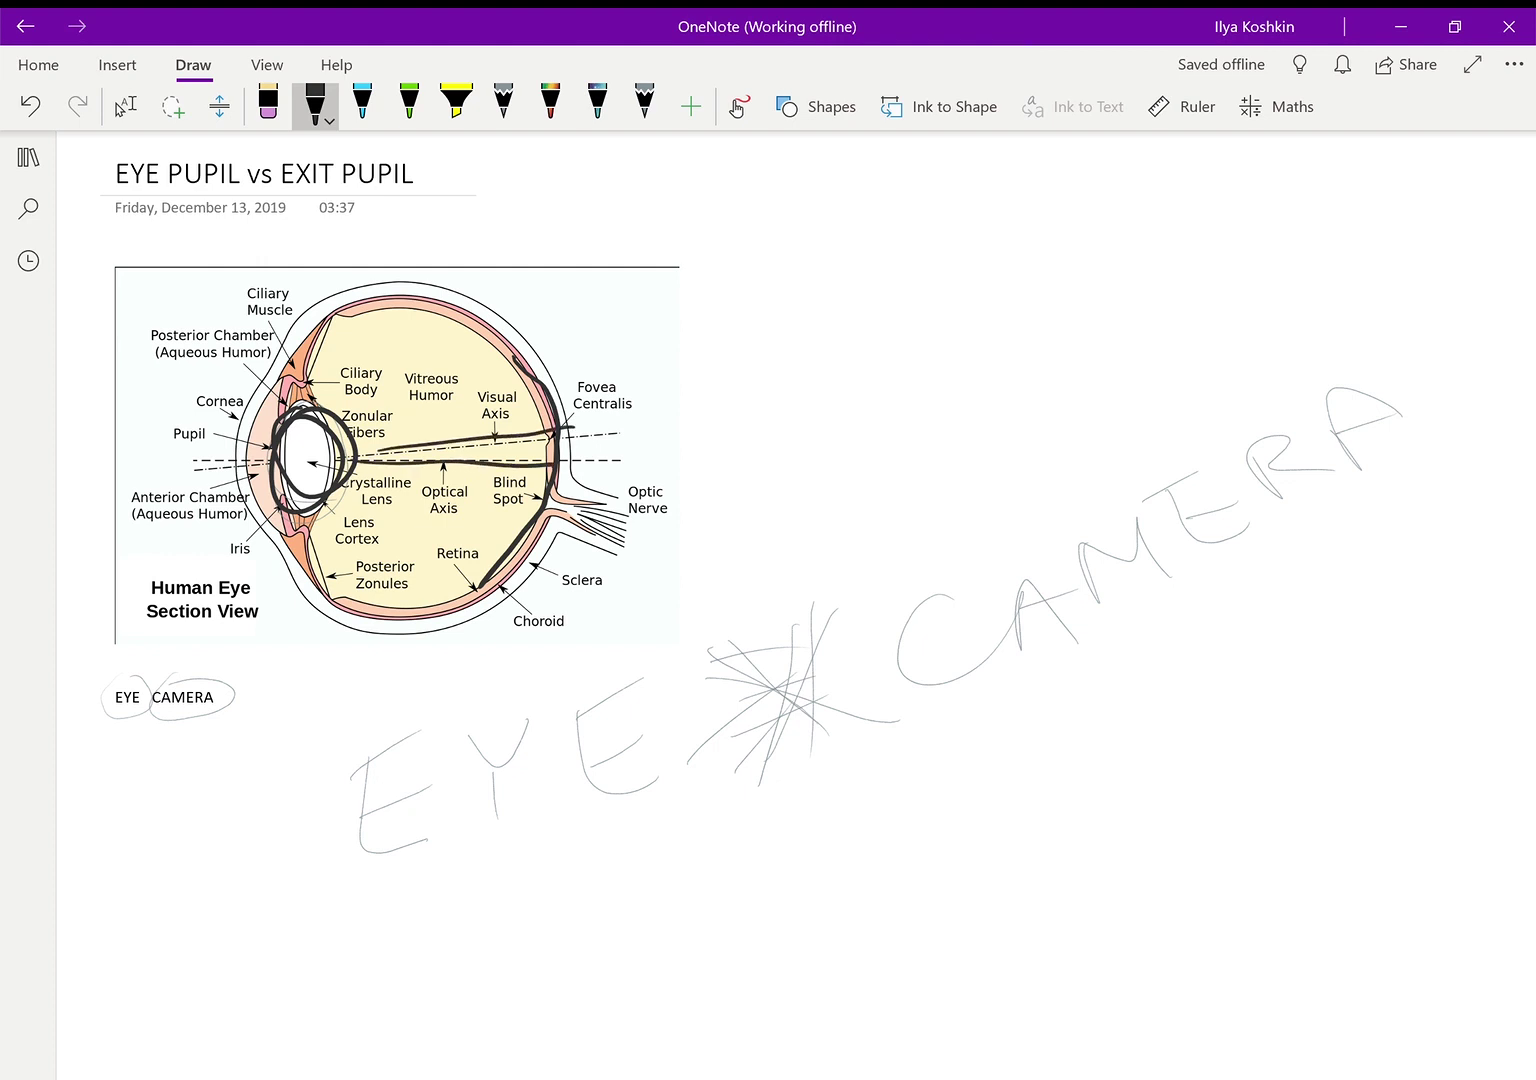
Step: Erase the black axis lines, retina stroke and loops around the lens
{"action": "left_click", "coordinate": [268, 104]}
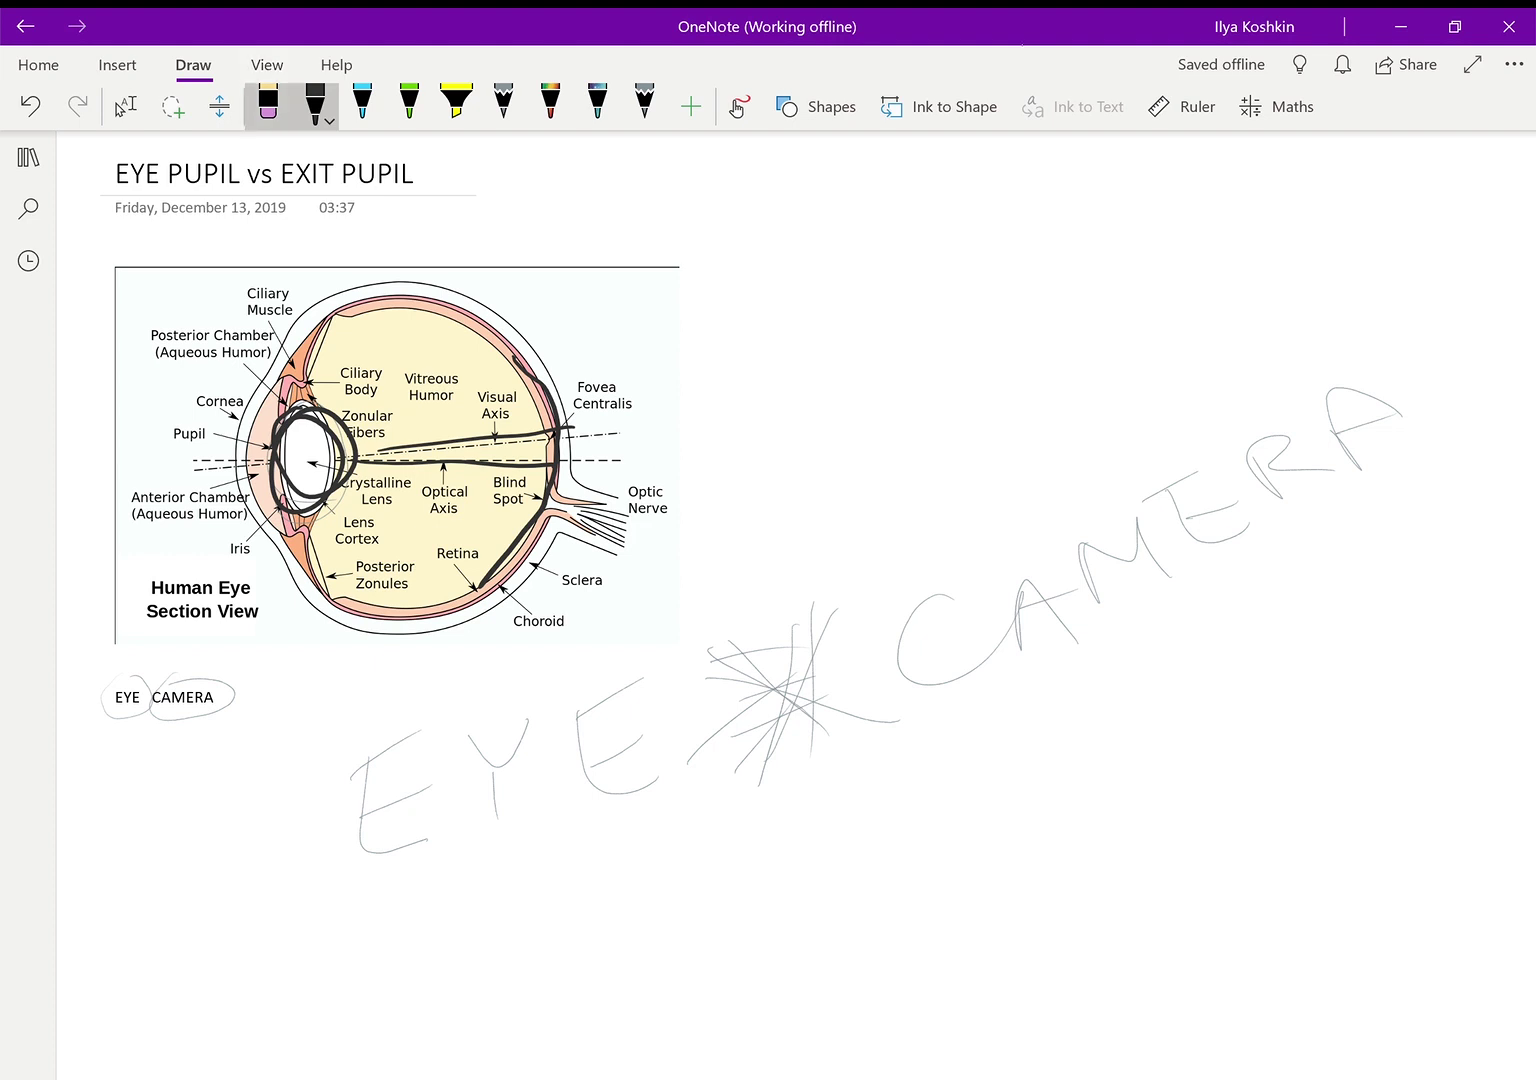
{"action": "left_click_drag", "start_coordinate": [550, 415], "coordinate": [545, 475]}
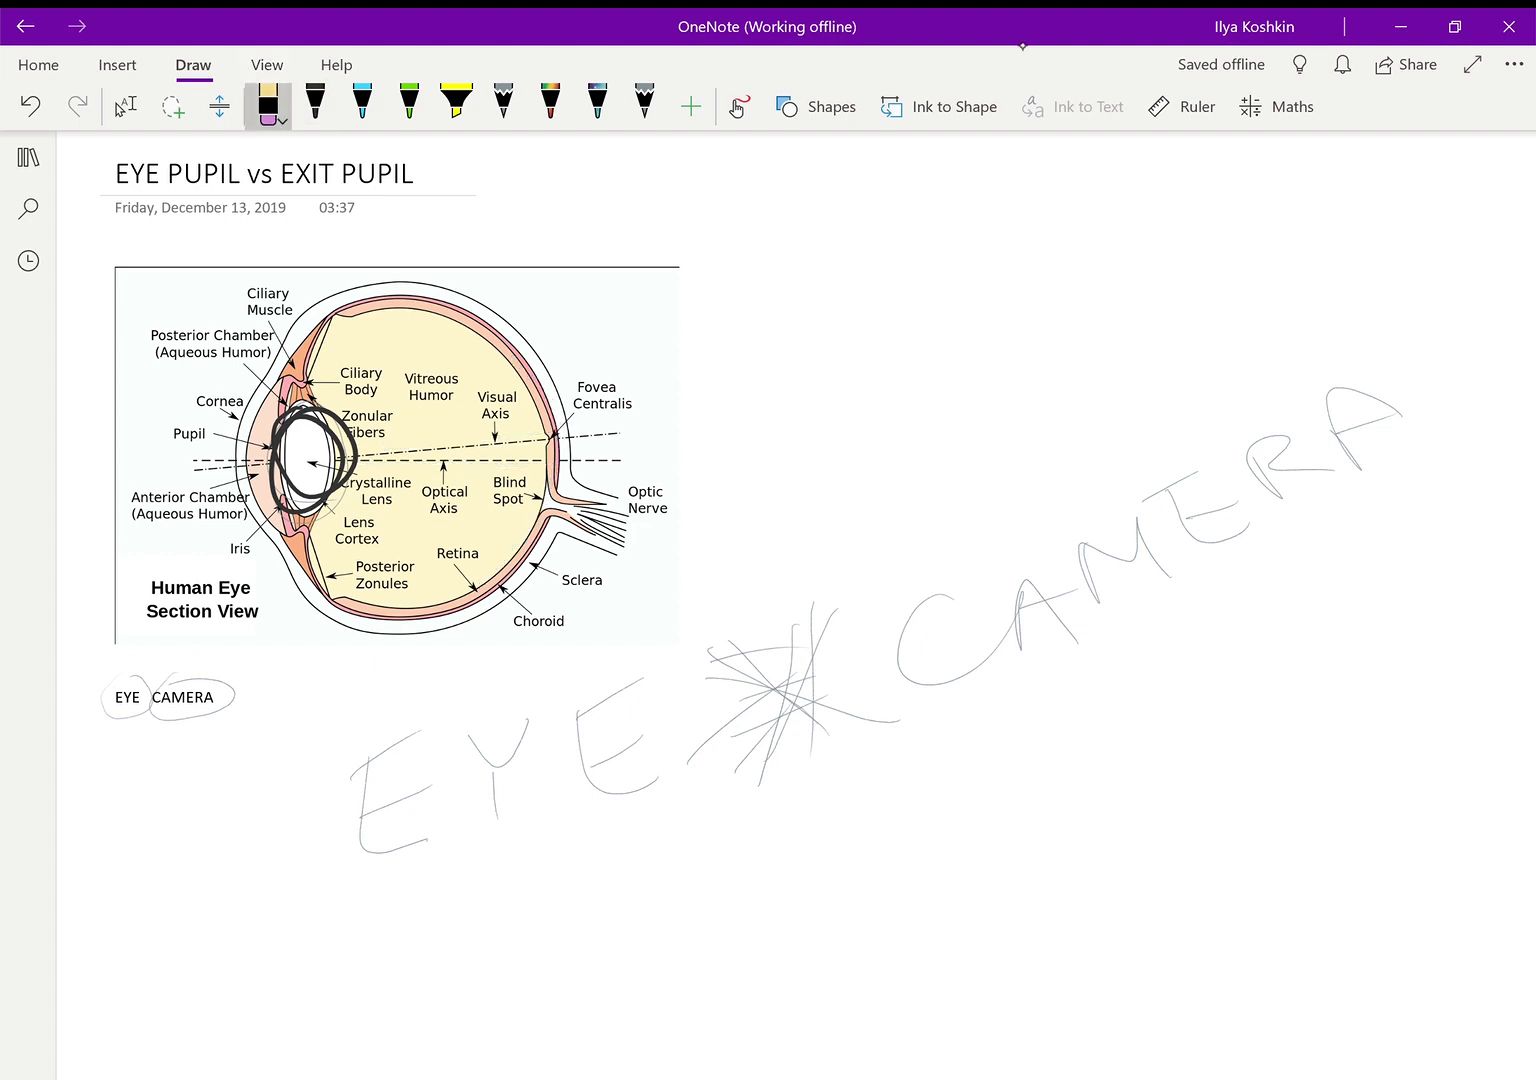
{"action": "left_click_drag", "start_coordinate": [300, 415], "coordinate": [320, 505]}
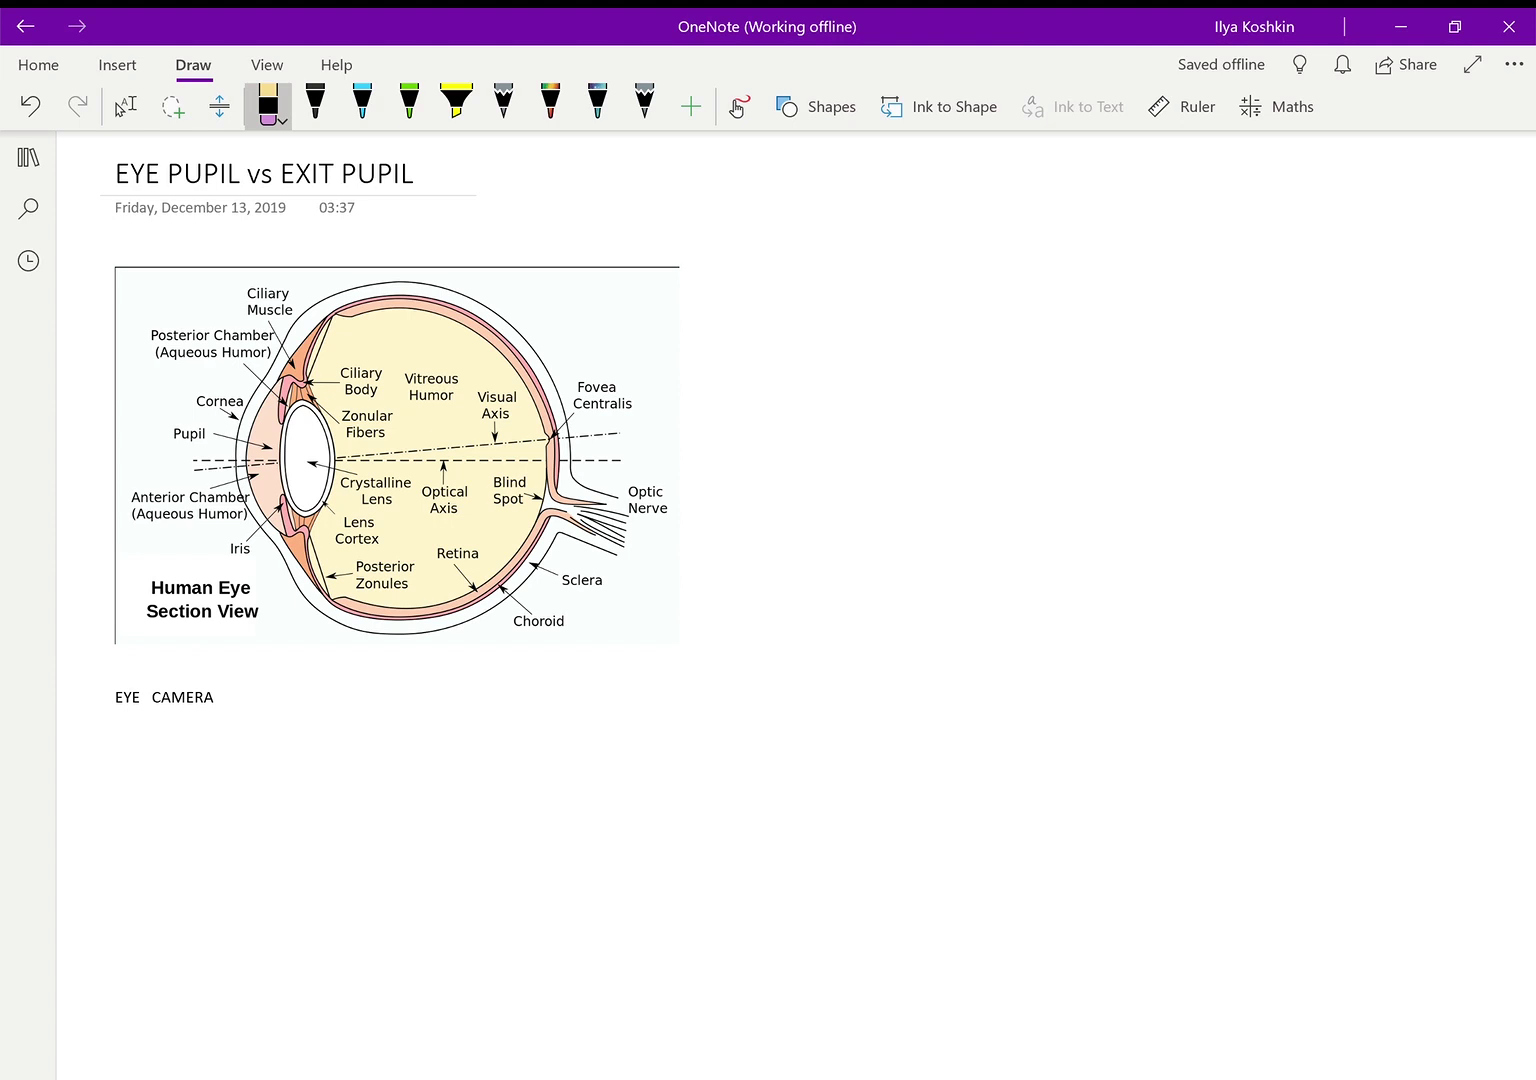
{"action": "left_click", "coordinate": [125, 105]}
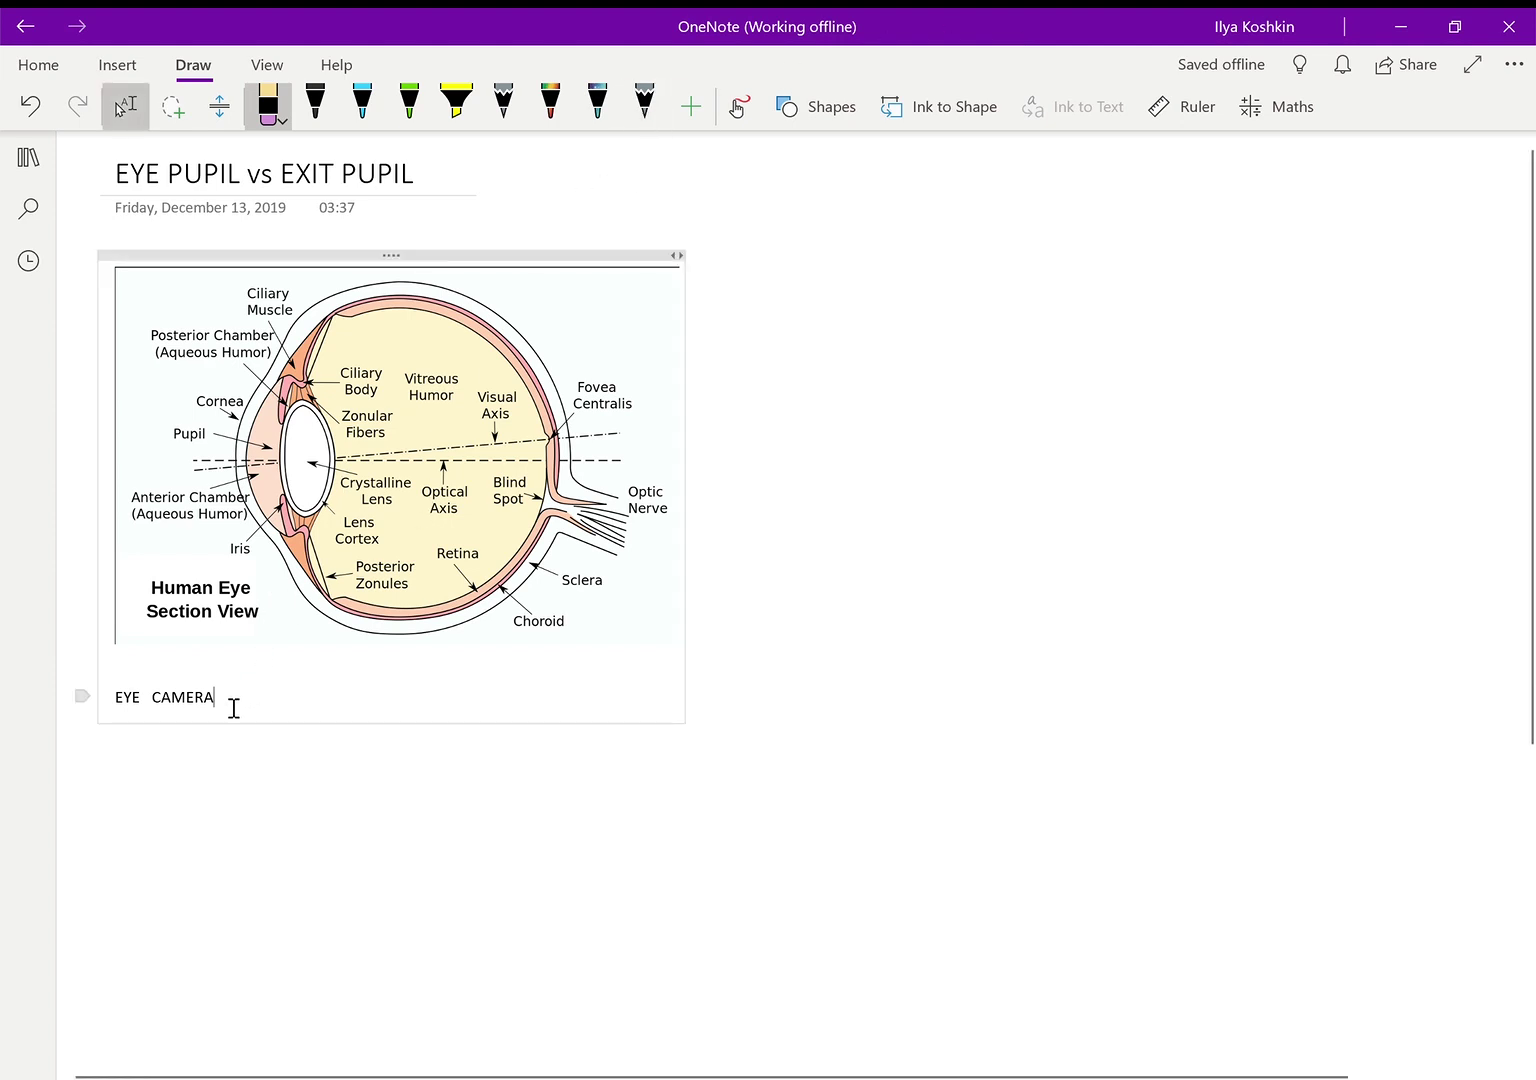
Step: Delete the typed 'EYE CAMERA' line with Backspace
{"action": "key", "text": "BackSpace"}
{"action": "key", "text": "BackSpace"}
{"action": "key", "text": "BackSpace"}
{"action": "key", "text": "BackSpace"}
{"action": "key", "text": "BackSpace"}
{"action": "key", "text": "BackSpace"}
{"action": "key", "text": "BackSpace"}
{"action": "key", "text": "BackSpace"}
{"action": "key", "text": "BackSpace"}
{"action": "key", "text": "BackSpace"}
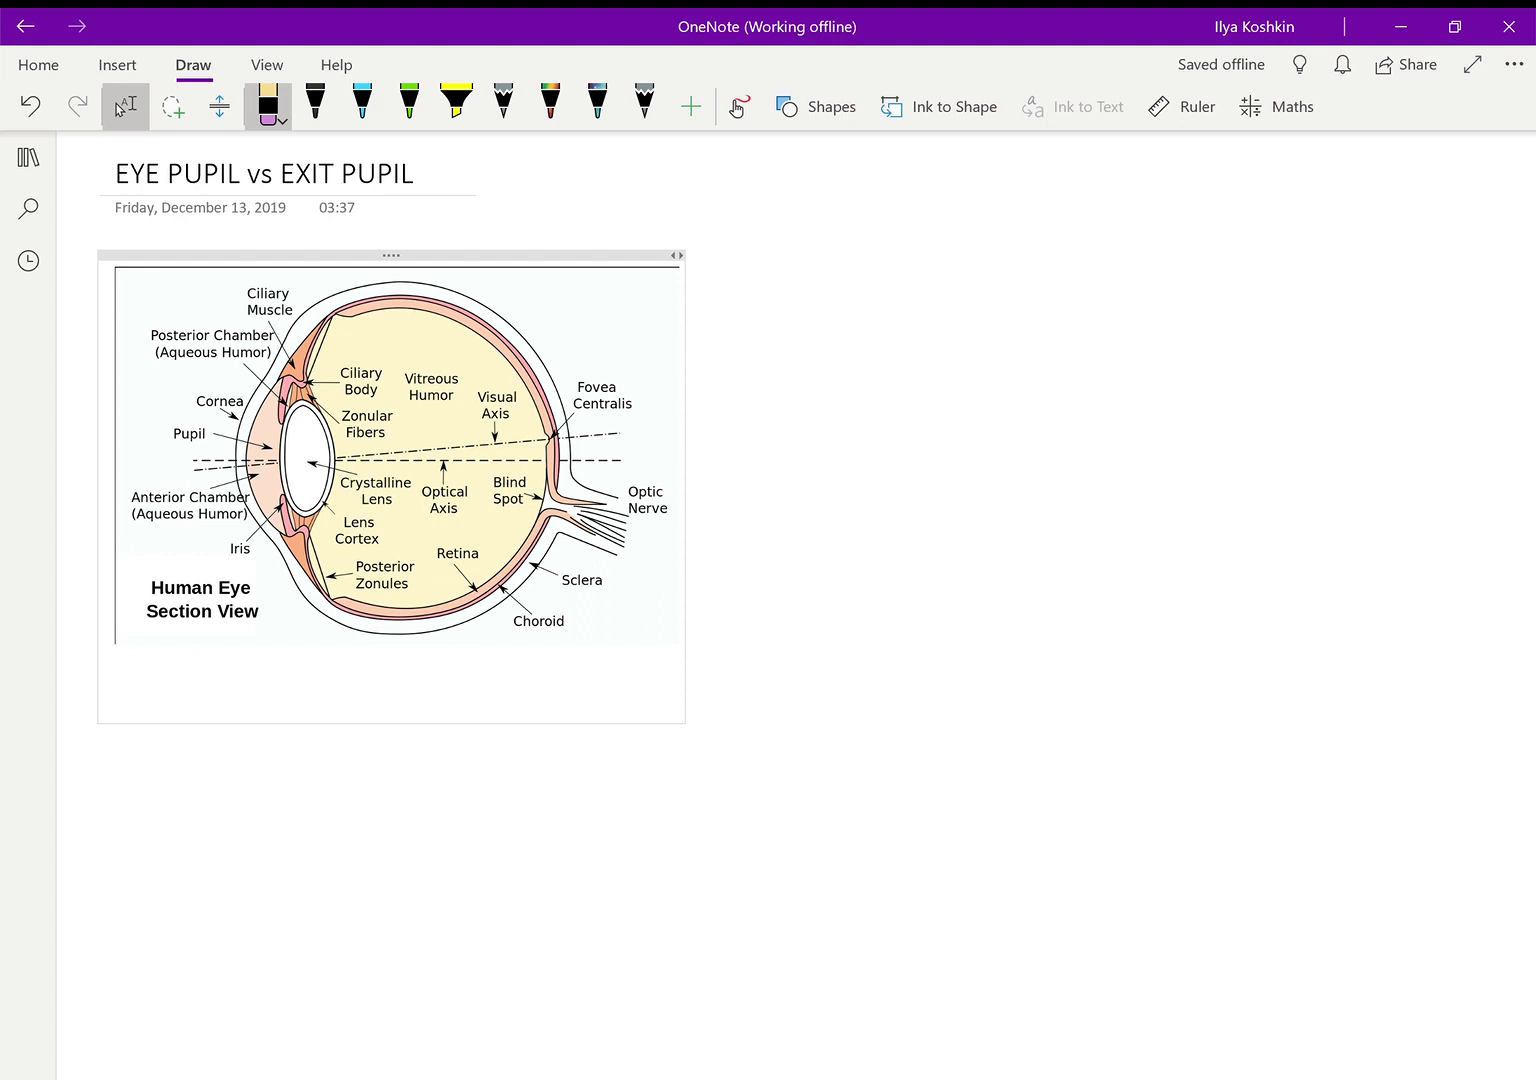
Step: Select the black pen from the Draw toolbar
{"action": "left_click", "coordinate": [315, 105]}
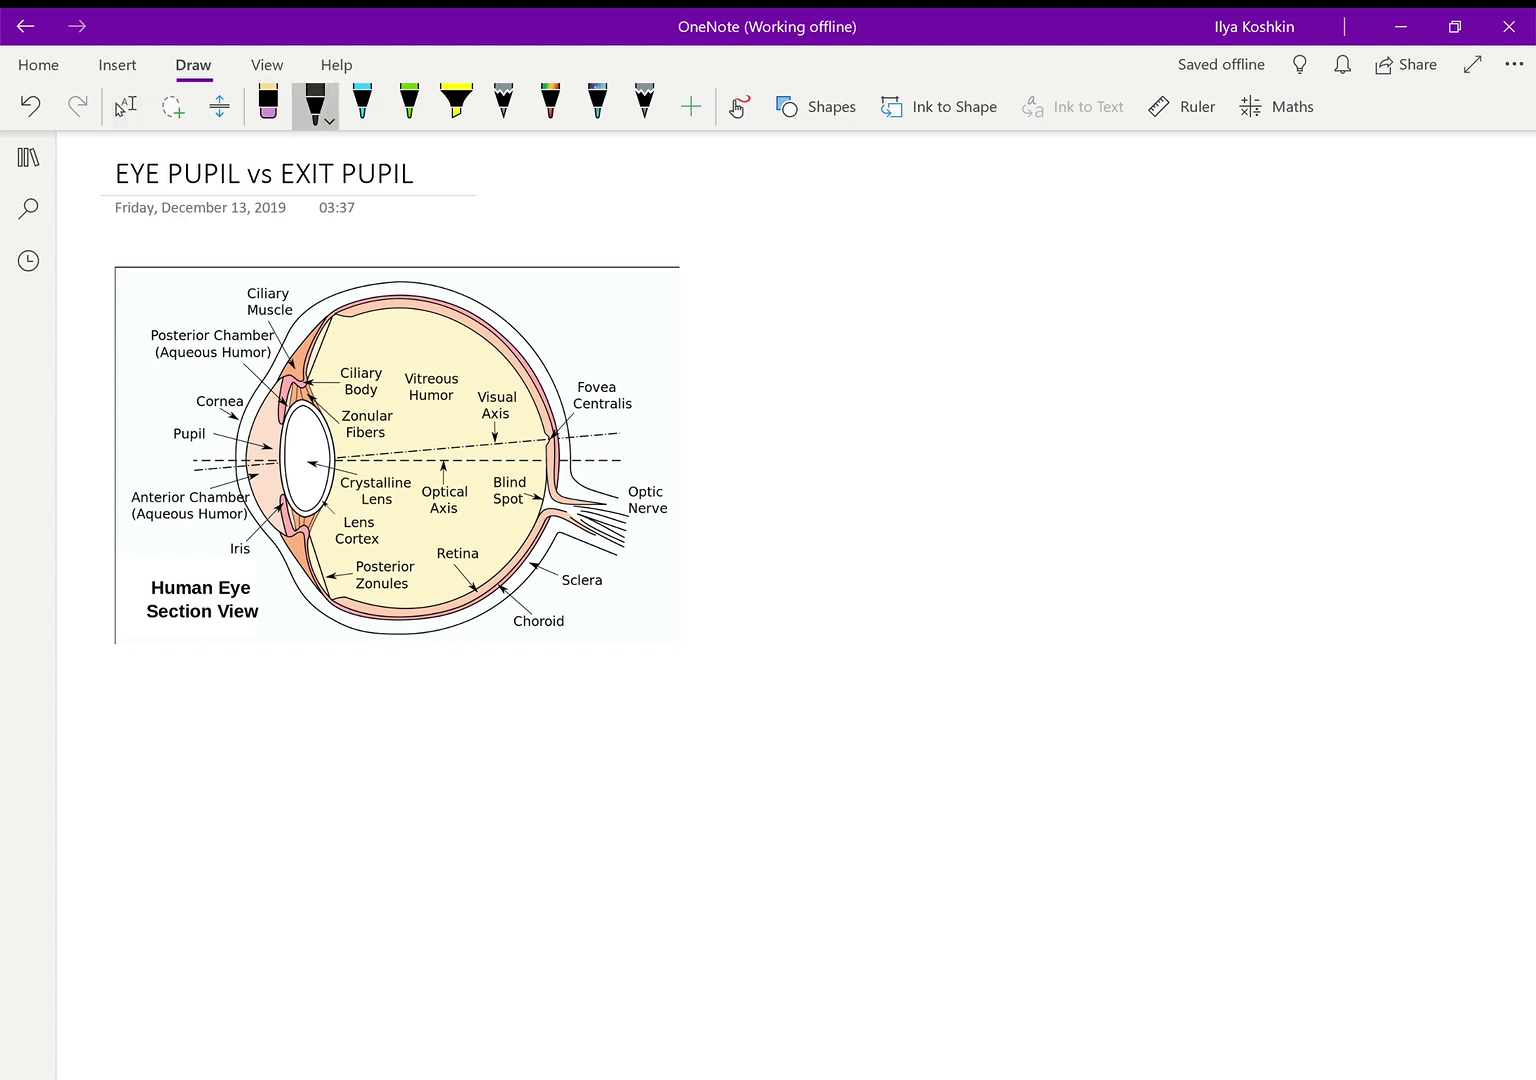
Step: Sketch a large objective lens, a tube tapering left to the eyepiece, and a simple eye
{"action": "mouse_move", "coordinate": [1210, 403]}
{"action": "left_mouse_down"}
{"action": "mouse_move", "coordinate": [1170, 610]}
{"action": "mouse_move", "coordinate": [1243, 590]}
{"action": "mouse_move", "coordinate": [1214, 610]}
{"action": "left_mouse_up"}
{"action": "left_click_drag", "start_coordinate": [1203, 393], "coordinate": [1466, 428]}
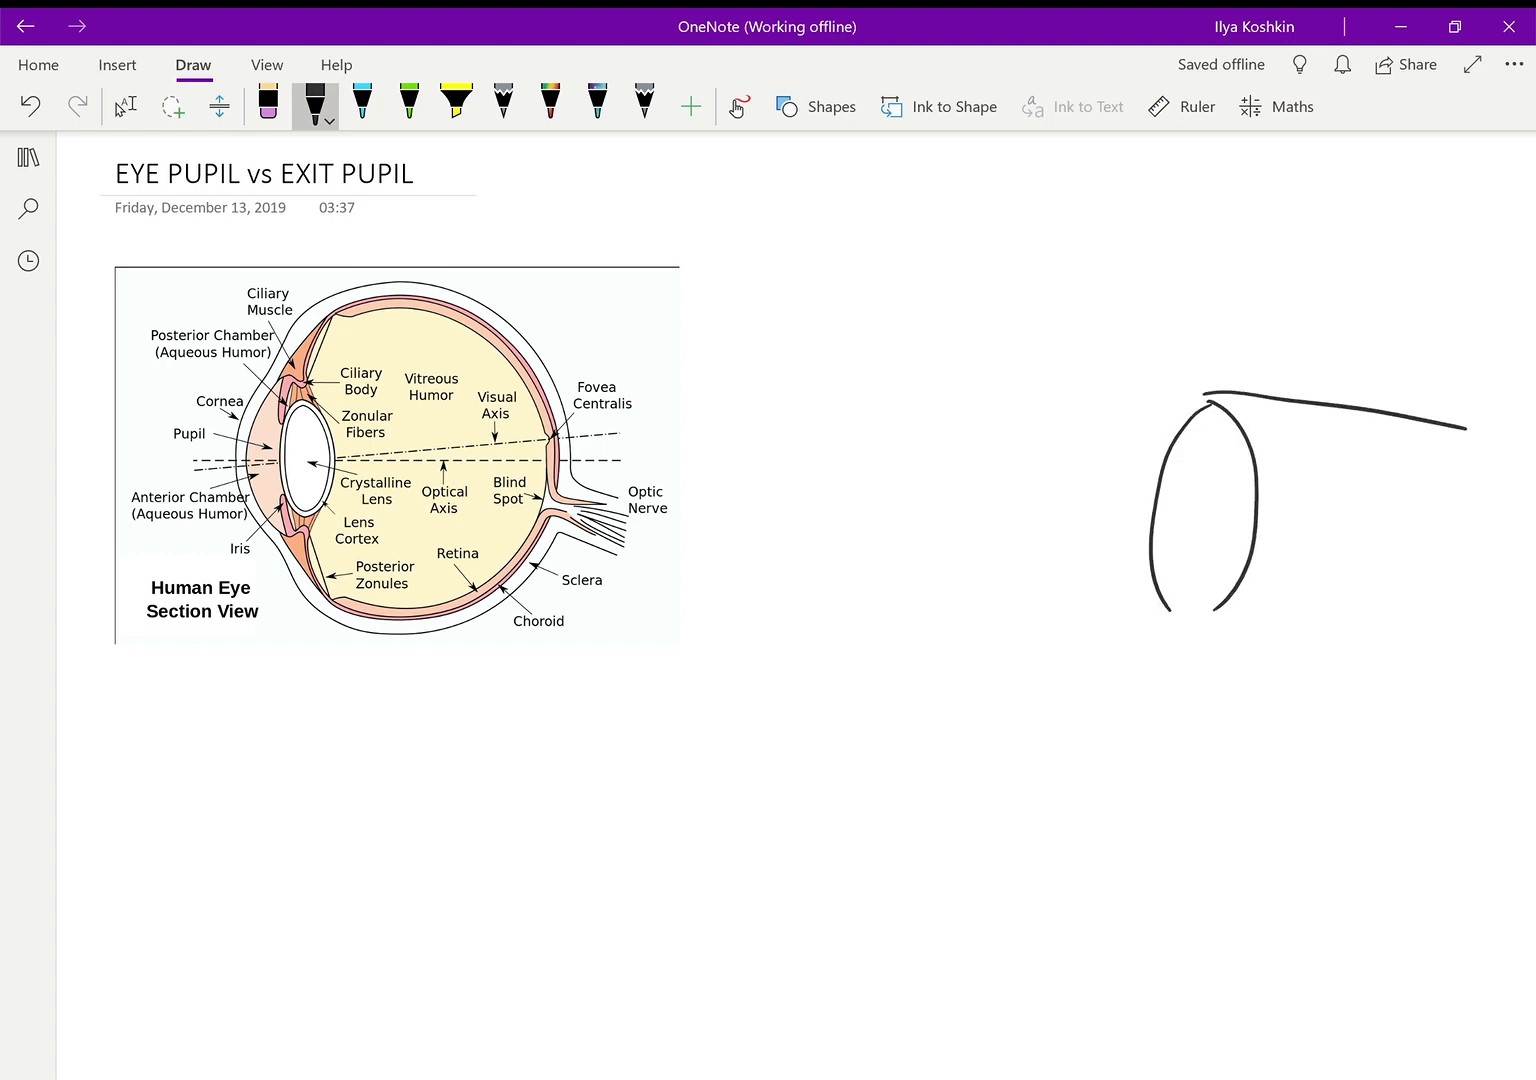
{"action": "left_click_drag", "start_coordinate": [1210, 598], "coordinate": [1478, 604]}
{"action": "left_click_drag", "start_coordinate": [1150, 408], "coordinate": [795, 462]}
{"action": "mouse_move", "coordinate": [1140, 592]}
{"action": "left_mouse_down"}
{"action": "mouse_move", "coordinate": [774, 520]}
{"action": "mouse_move", "coordinate": [800, 452]}
{"action": "left_mouse_up"}
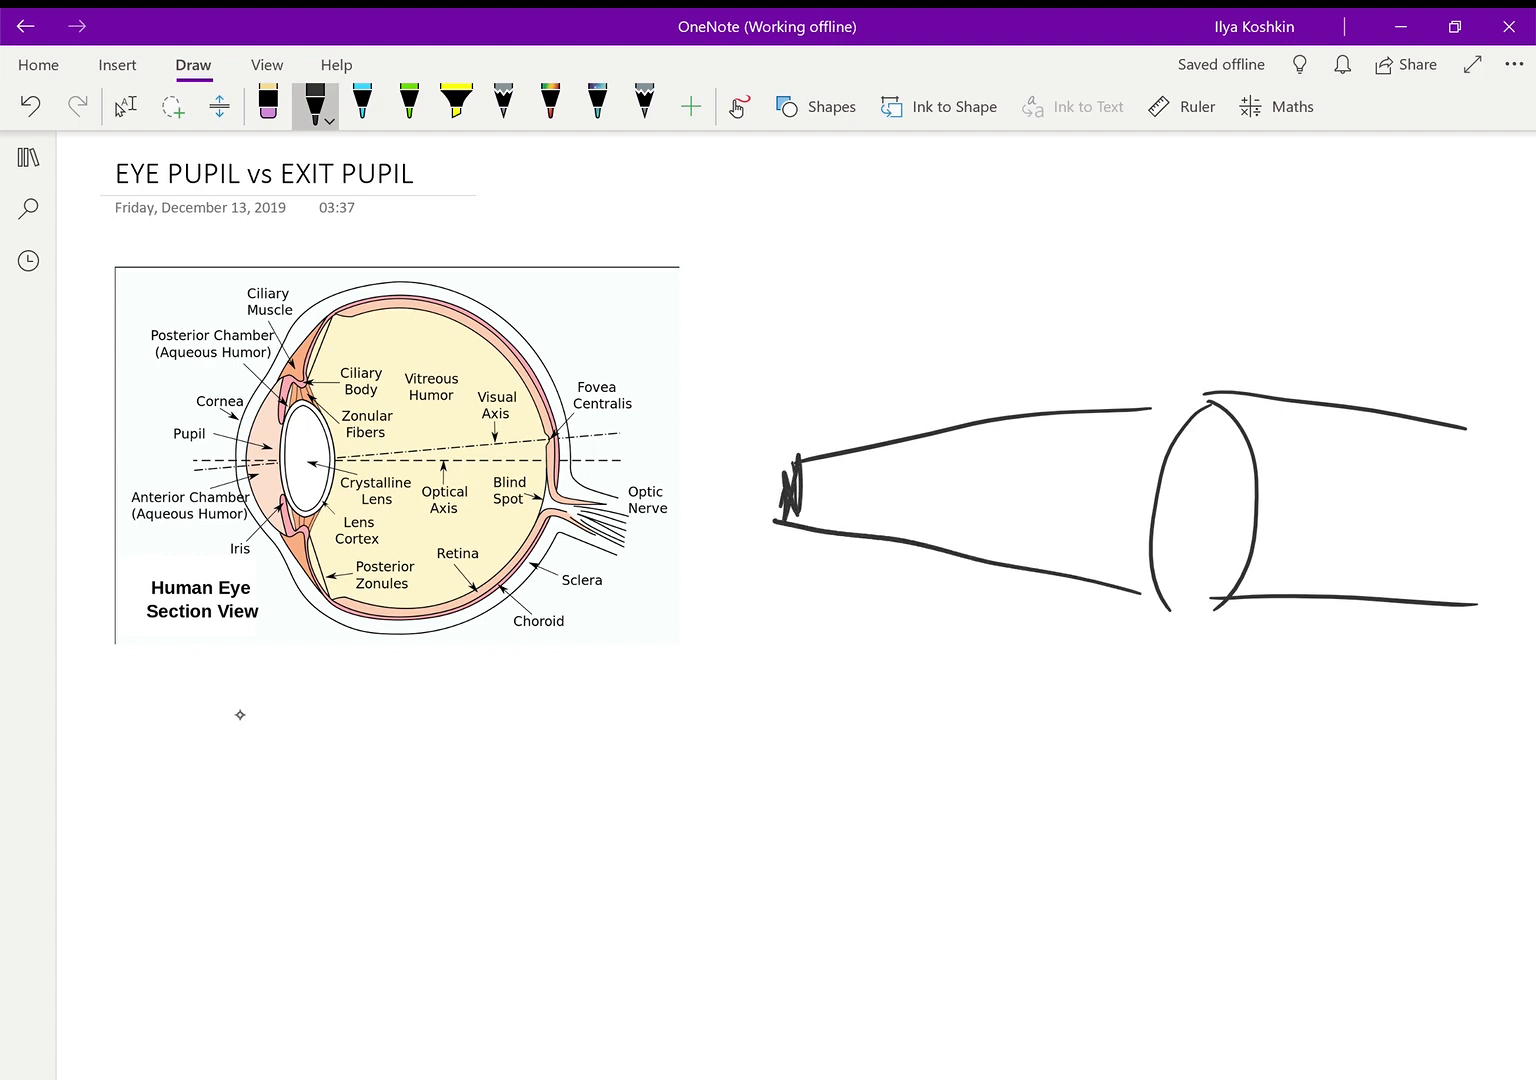
{"action": "mouse_move", "coordinate": [662, 468]}
{"action": "left_mouse_down"}
{"action": "mouse_move", "coordinate": [775, 430]}
{"action": "mouse_move", "coordinate": [737, 510]}
{"action": "mouse_move", "coordinate": [768, 515]}
{"action": "left_mouse_up"}
{"action": "mouse_move", "coordinate": [722, 412]}
{"action": "left_mouse_down"}
{"action": "mouse_move", "coordinate": [757, 444]}
{"action": "mouse_move", "coordinate": [735, 558]}
{"action": "left_mouse_up"}
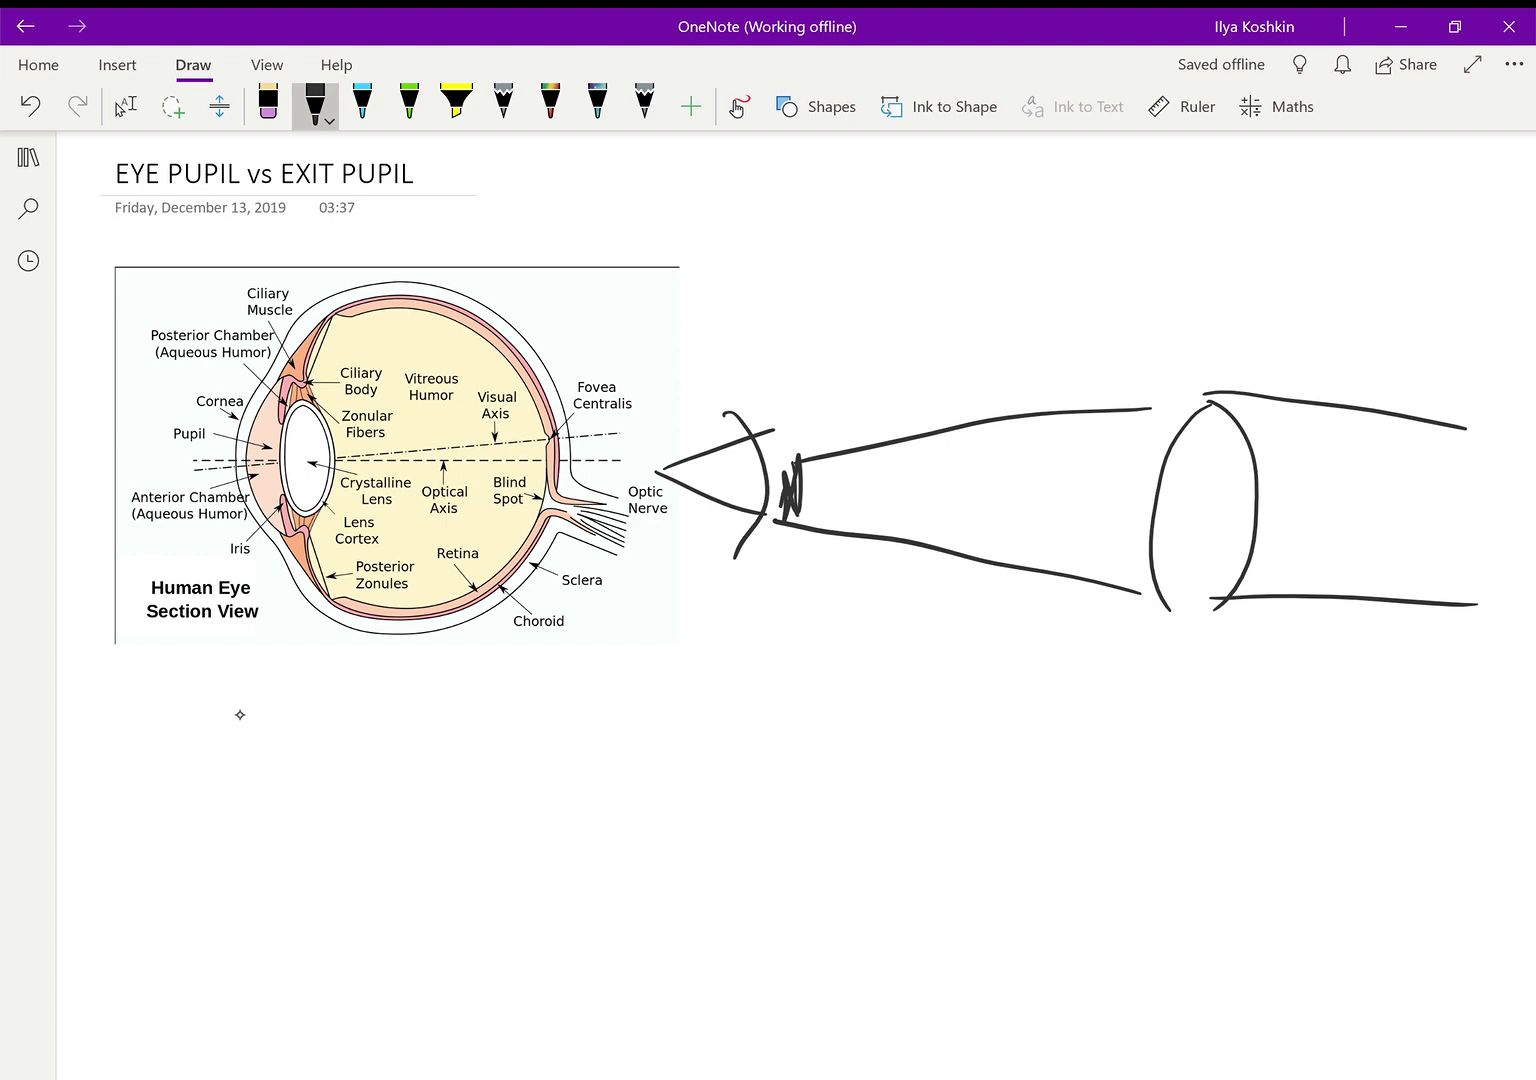
Step: Draw a double-headed arrow across the sketched eye and trace the diagram's retina in black
{"action": "mouse_move", "coordinate": [726, 418]}
{"action": "left_mouse_down"}
{"action": "mouse_move", "coordinate": [722, 540]}
{"action": "mouse_move", "coordinate": [740, 520]}
{"action": "mouse_move", "coordinate": [738, 440]}
{"action": "left_mouse_up"}
{"action": "mouse_move", "coordinate": [545, 403]}
{"action": "left_mouse_down"}
{"action": "mouse_move", "coordinate": [551, 508]}
{"action": "mouse_move", "coordinate": [548, 403]}
{"action": "left_mouse_up"}
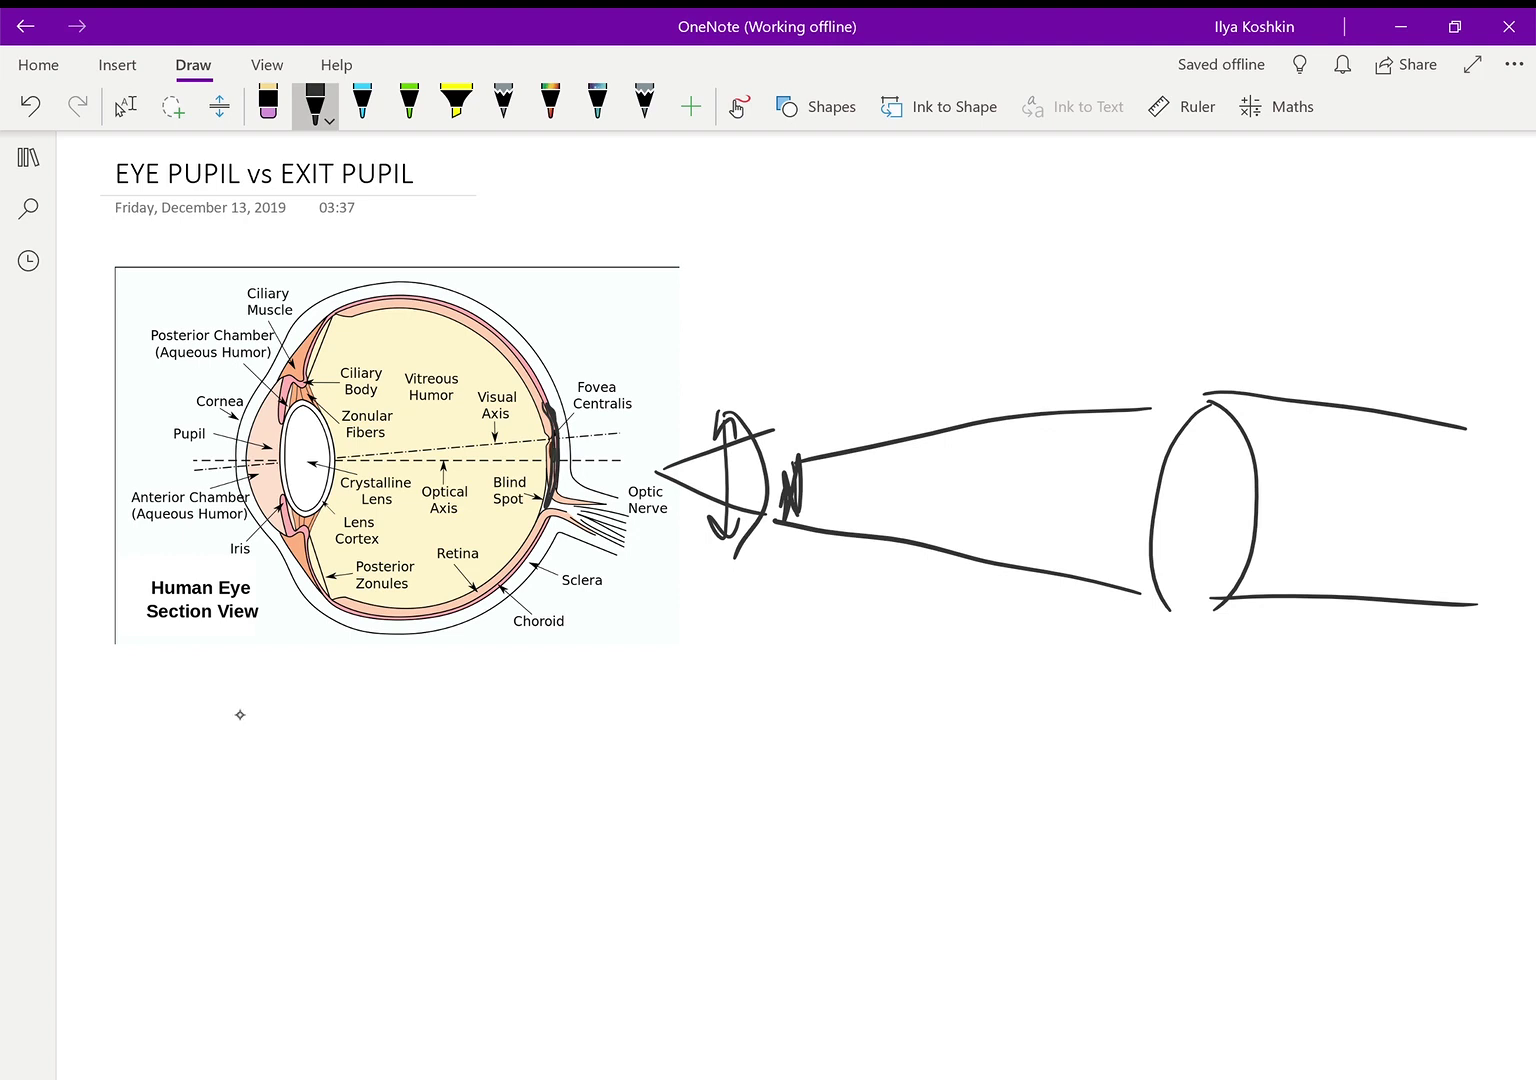
{"action": "left_click_drag", "start_coordinate": [545, 413], "coordinate": [542, 494]}
Step: Undo the black retina tracing and switch to the cyan pen
{"action": "left_click", "coordinate": [268, 102]}
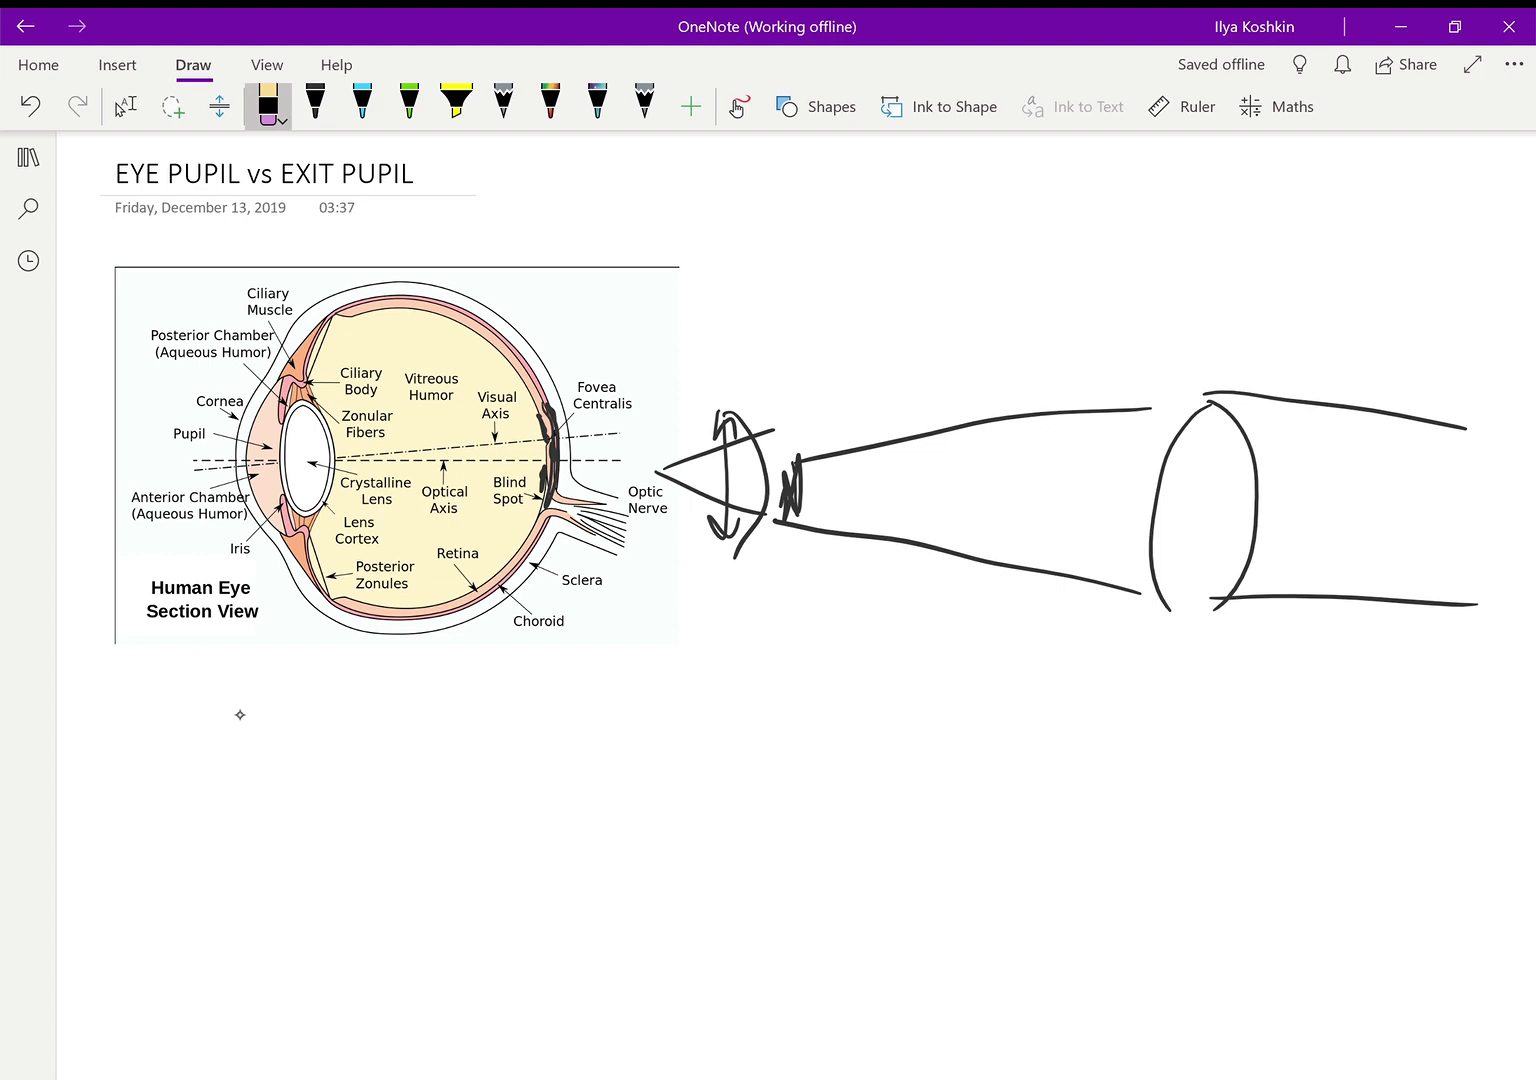
{"action": "key", "text": "ctrl+z"}
{"action": "key", "text": "ctrl+z"}
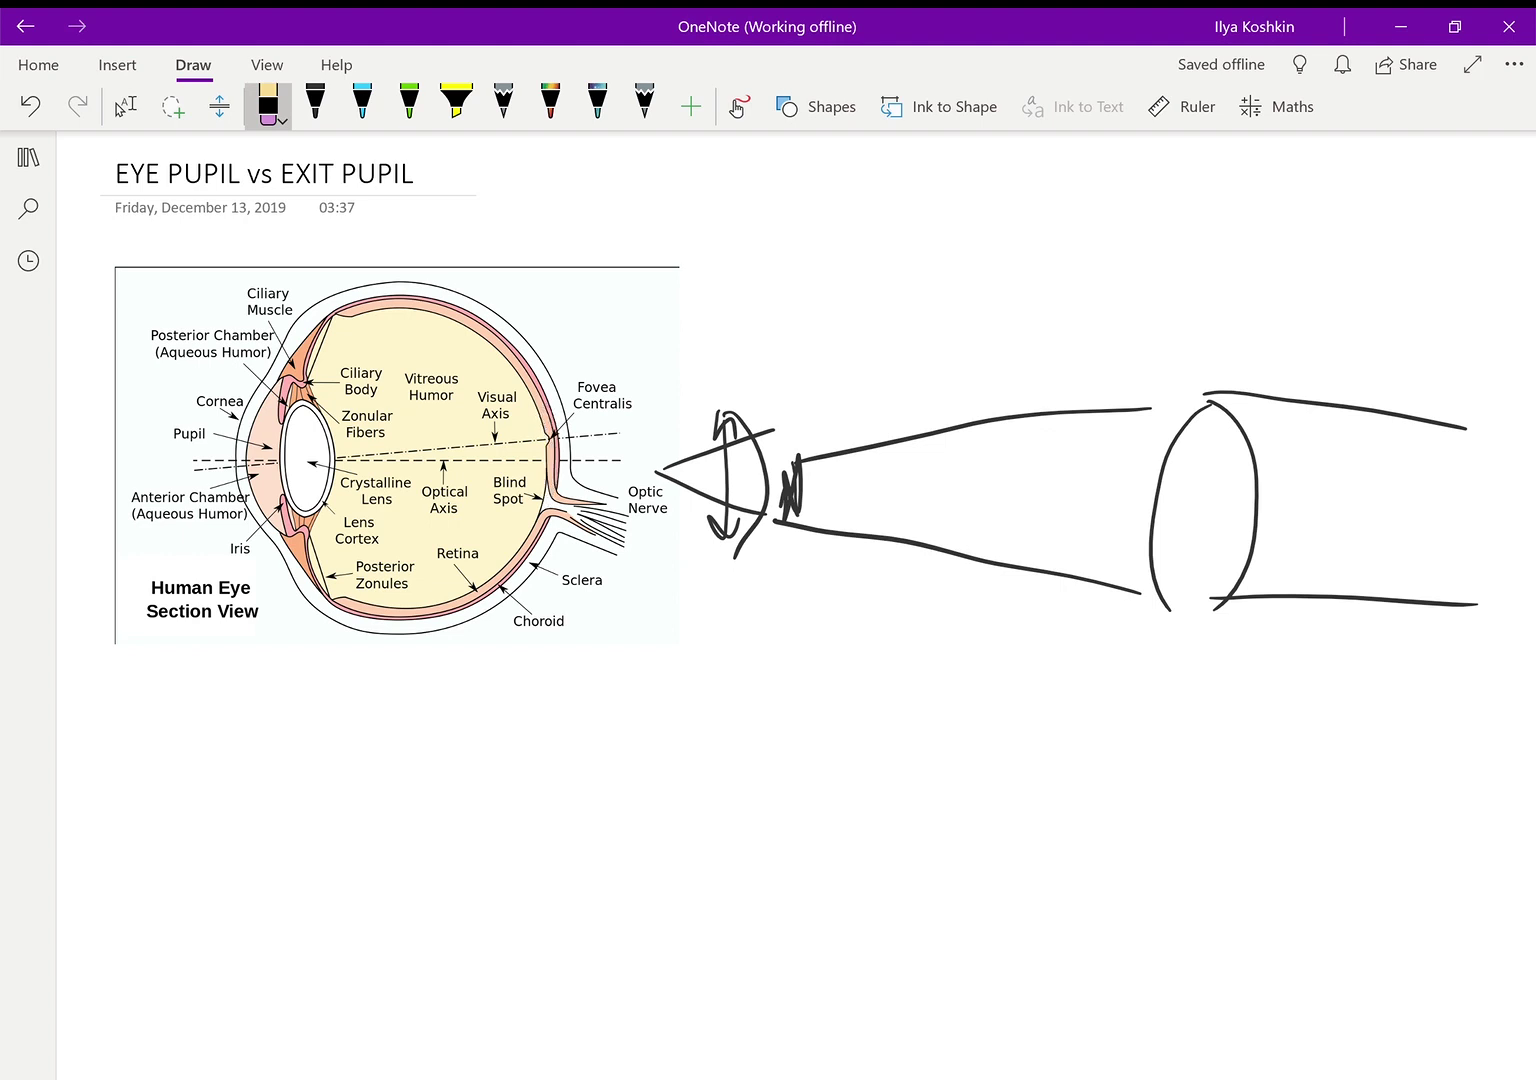
{"action": "left_click", "coordinate": [362, 102]}
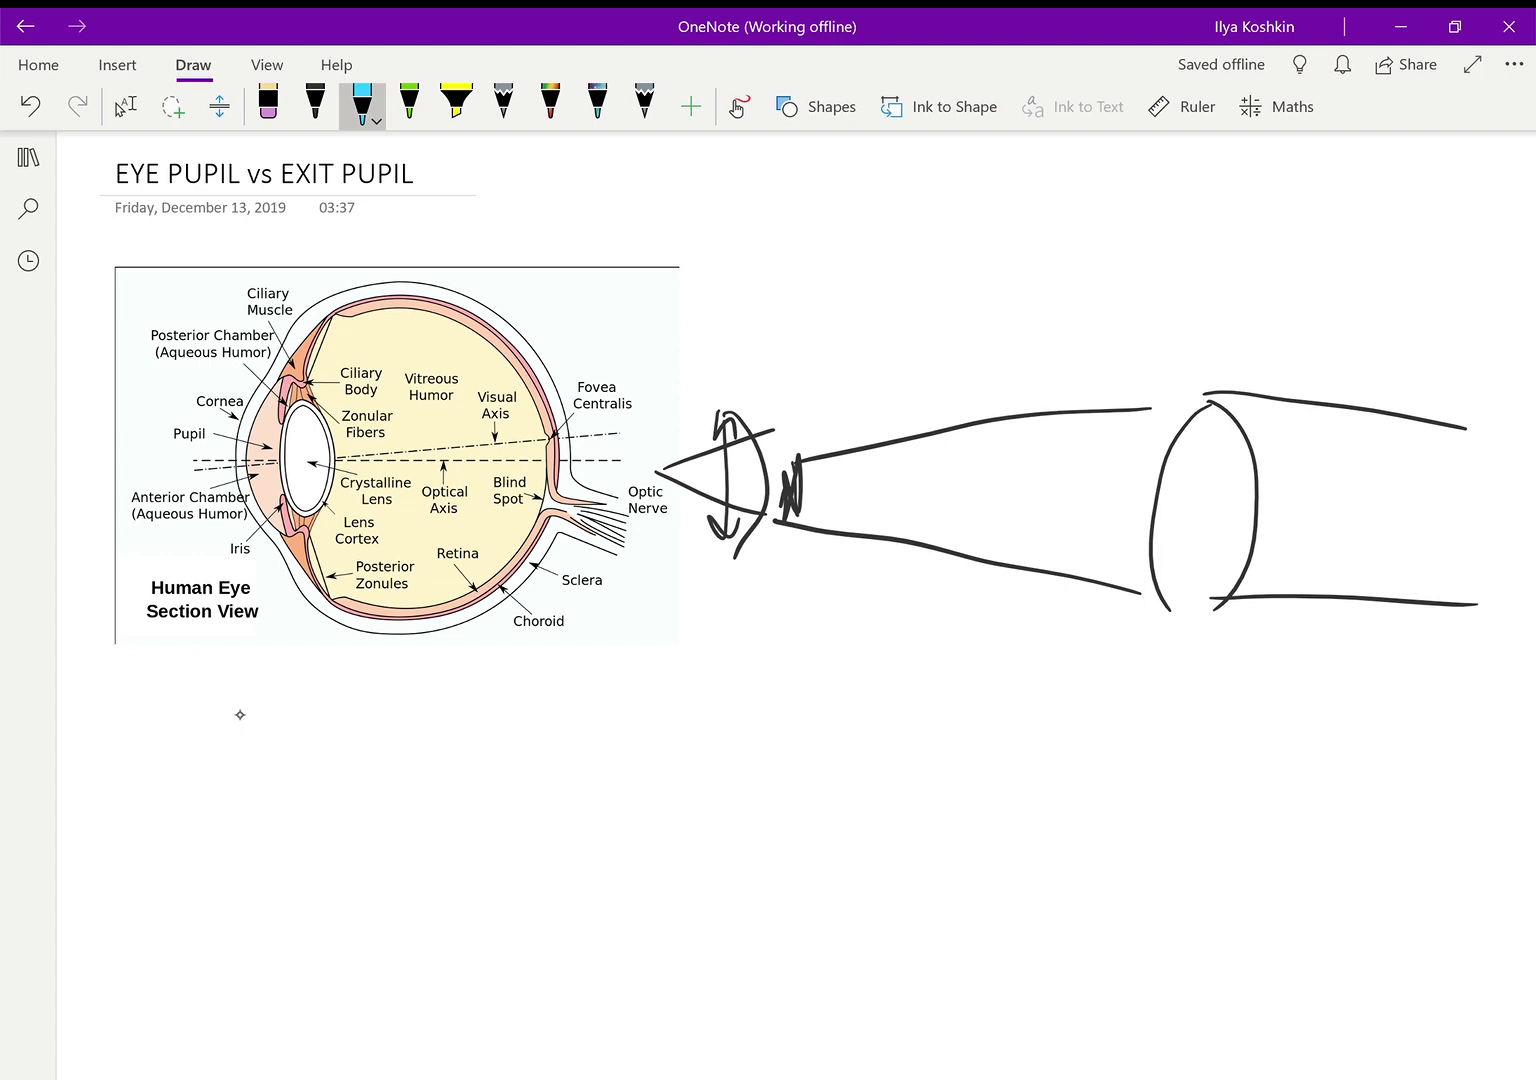
Step: Mark the fovea and trace the upper and lower retina in cyan ink
{"action": "mouse_move", "coordinate": [545, 458]}
{"action": "left_mouse_down"}
{"action": "mouse_move", "coordinate": [549, 433]}
{"action": "mouse_move", "coordinate": [551, 452]}
{"action": "left_mouse_up"}
{"action": "mouse_move", "coordinate": [523, 360]}
{"action": "left_mouse_down"}
{"action": "mouse_move", "coordinate": [540, 405]}
{"action": "mouse_move", "coordinate": [528, 378]}
{"action": "left_mouse_up"}
{"action": "left_click_drag", "start_coordinate": [532, 532], "coordinate": [494, 578]}
{"action": "left_click_drag", "start_coordinate": [544, 524], "coordinate": [517, 553]}
Step: Erase the three cyan marks on the upper retina, fovea and lower retina
{"action": "left_click", "coordinate": [268, 100]}
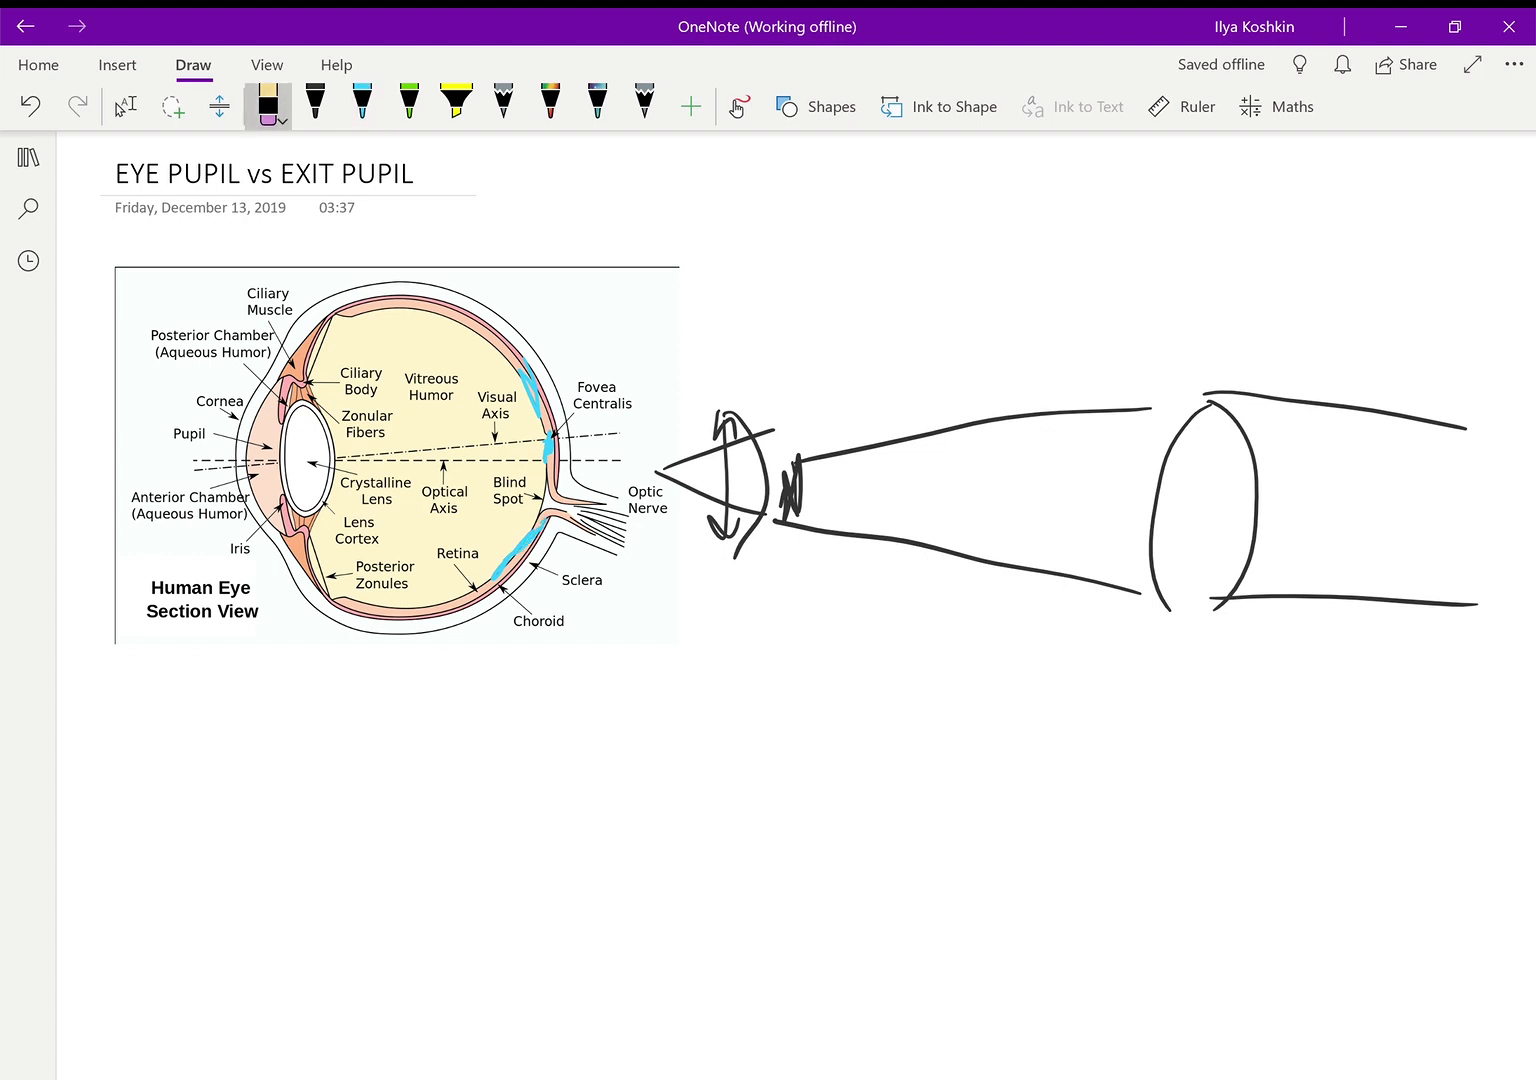
{"action": "left_click", "coordinate": [530, 393]}
{"action": "left_click", "coordinate": [548, 446]}
{"action": "left_click", "coordinate": [520, 549]}
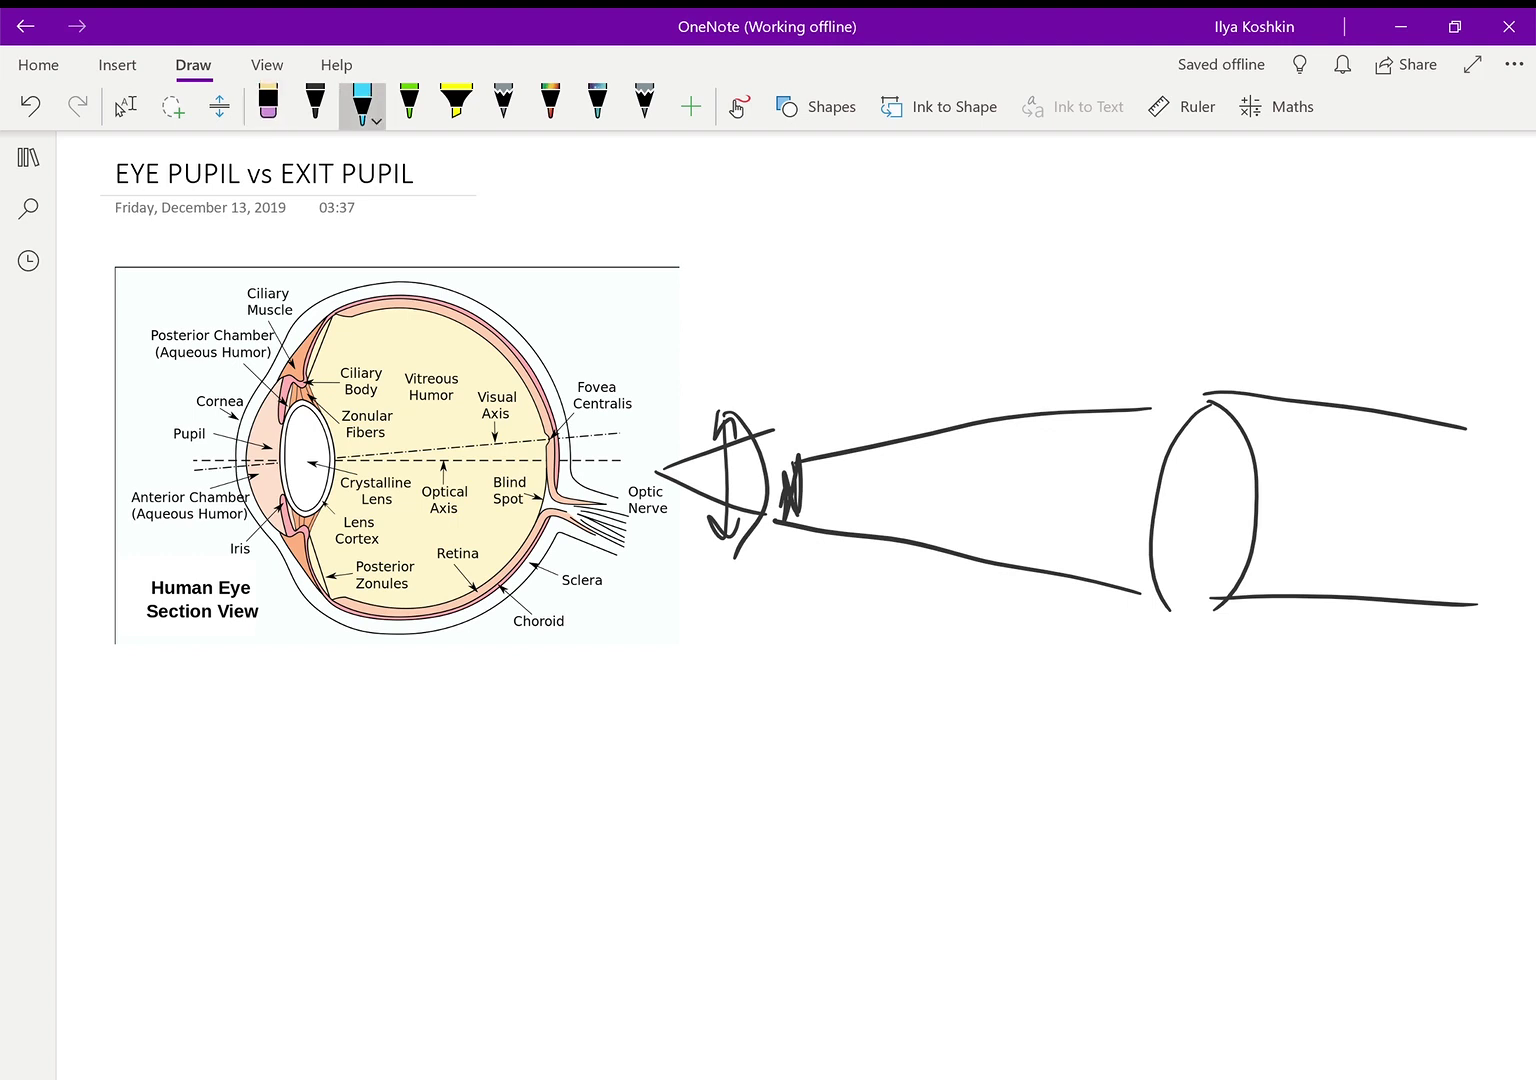
Step: Mark the Fovea Centralis in cyan, then undo the mark with Ctrl+Z
{"action": "left_click_drag", "start_coordinate": [550, 434], "coordinate": [541, 460]}
{"action": "left_click", "coordinate": [268, 104]}
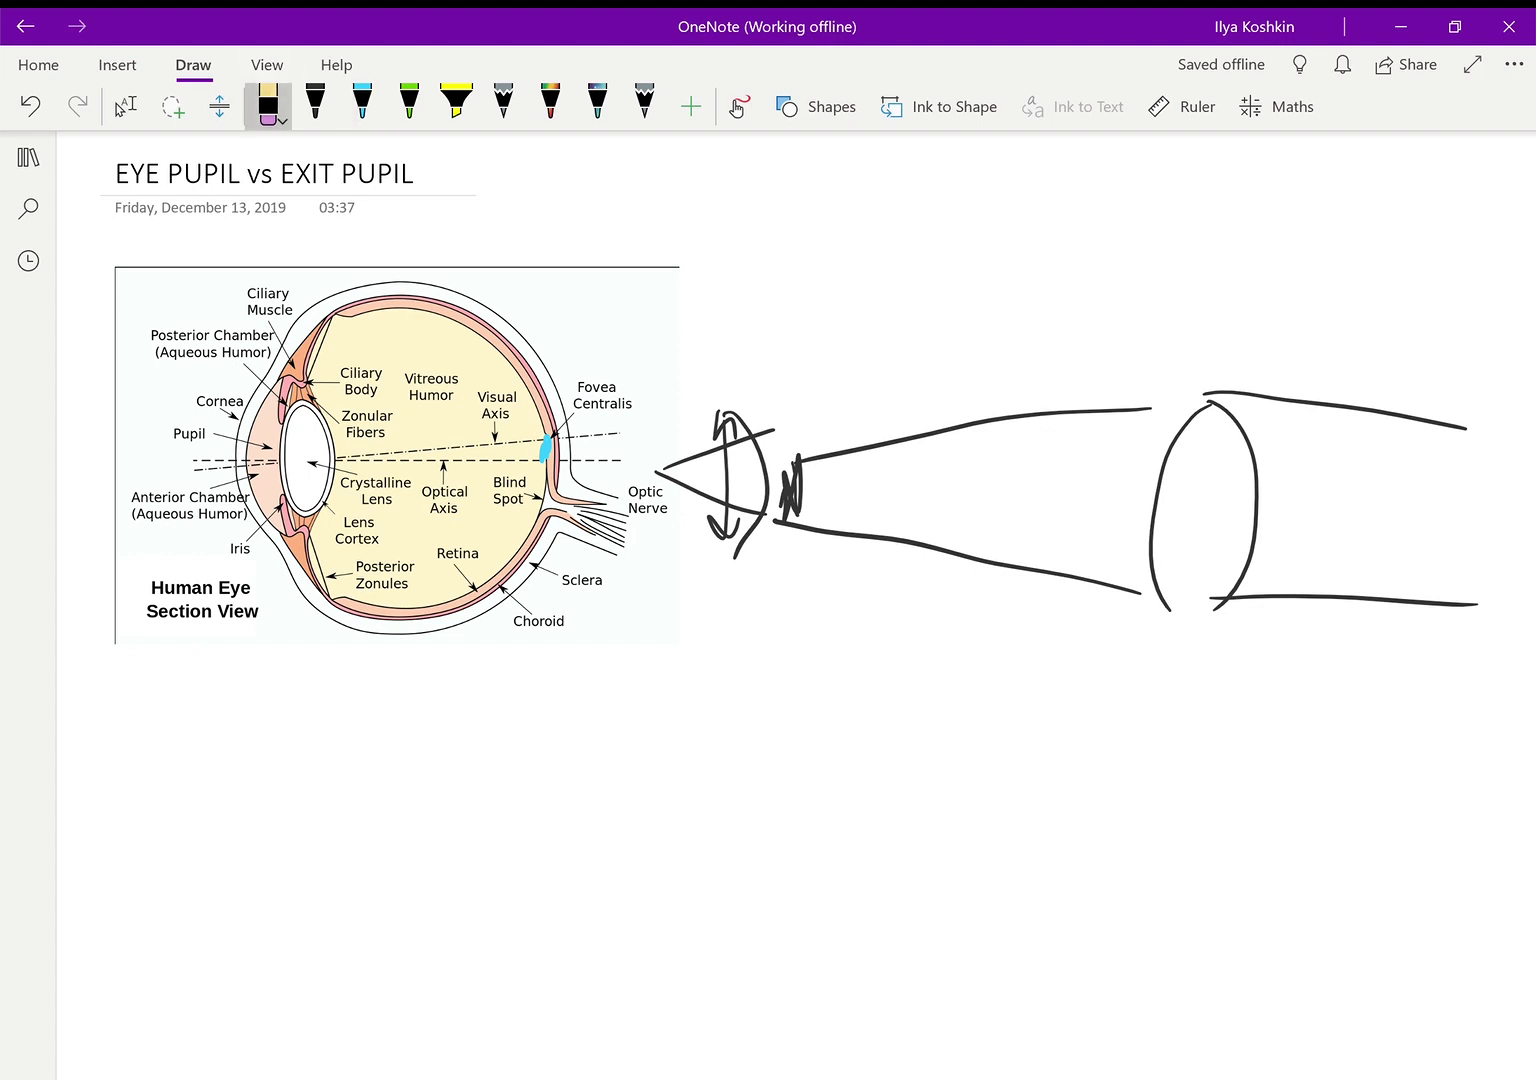
{"action": "key", "text": "ctrl+z"}
Step: Select the cyan pen again for light-blue ink
{"action": "left_click", "coordinate": [362, 100]}
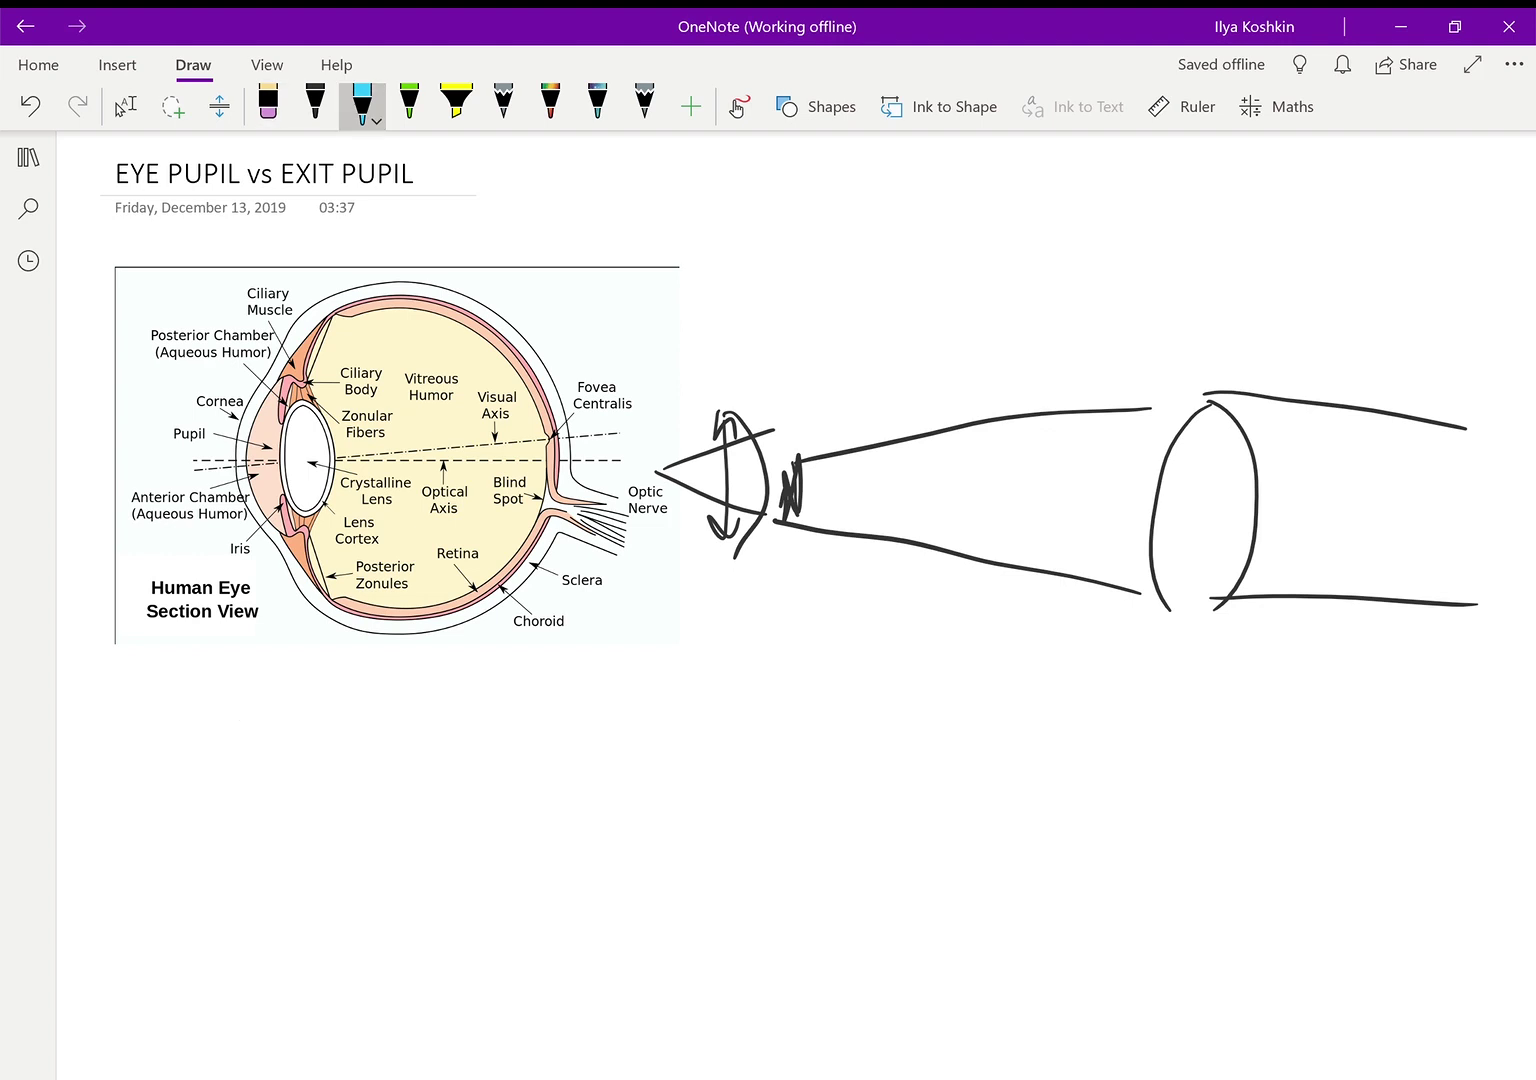
Step: Draw cyan light rays into the upper and lower cornea, plus a curved arrow and marks near the iris
{"action": "left_click_drag", "start_coordinate": [135, 557], "coordinate": [300, 514]}
{"action": "left_click_drag", "start_coordinate": [133, 361], "coordinate": [315, 428]}
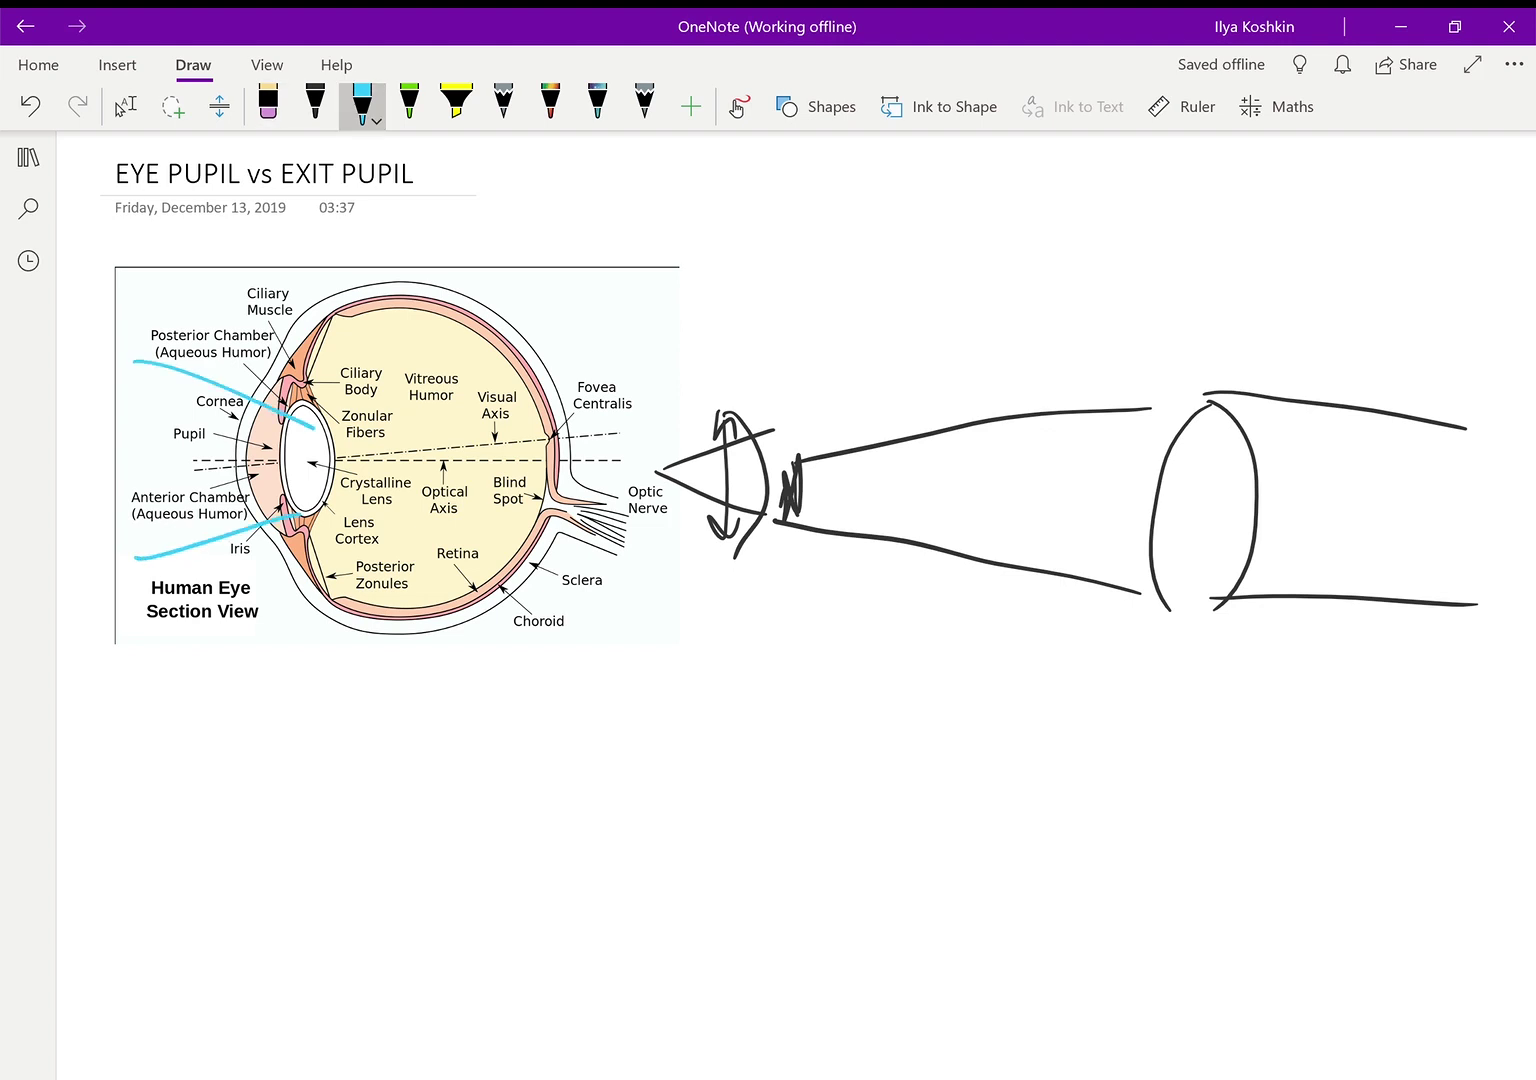
{"action": "left_click_drag", "start_coordinate": [247, 522], "coordinate": [258, 345]}
{"action": "mouse_move", "coordinate": [272, 531]}
{"action": "left_mouse_down"}
{"action": "mouse_move", "coordinate": [252, 550]}
{"action": "mouse_move", "coordinate": [270, 550]}
{"action": "left_mouse_up"}
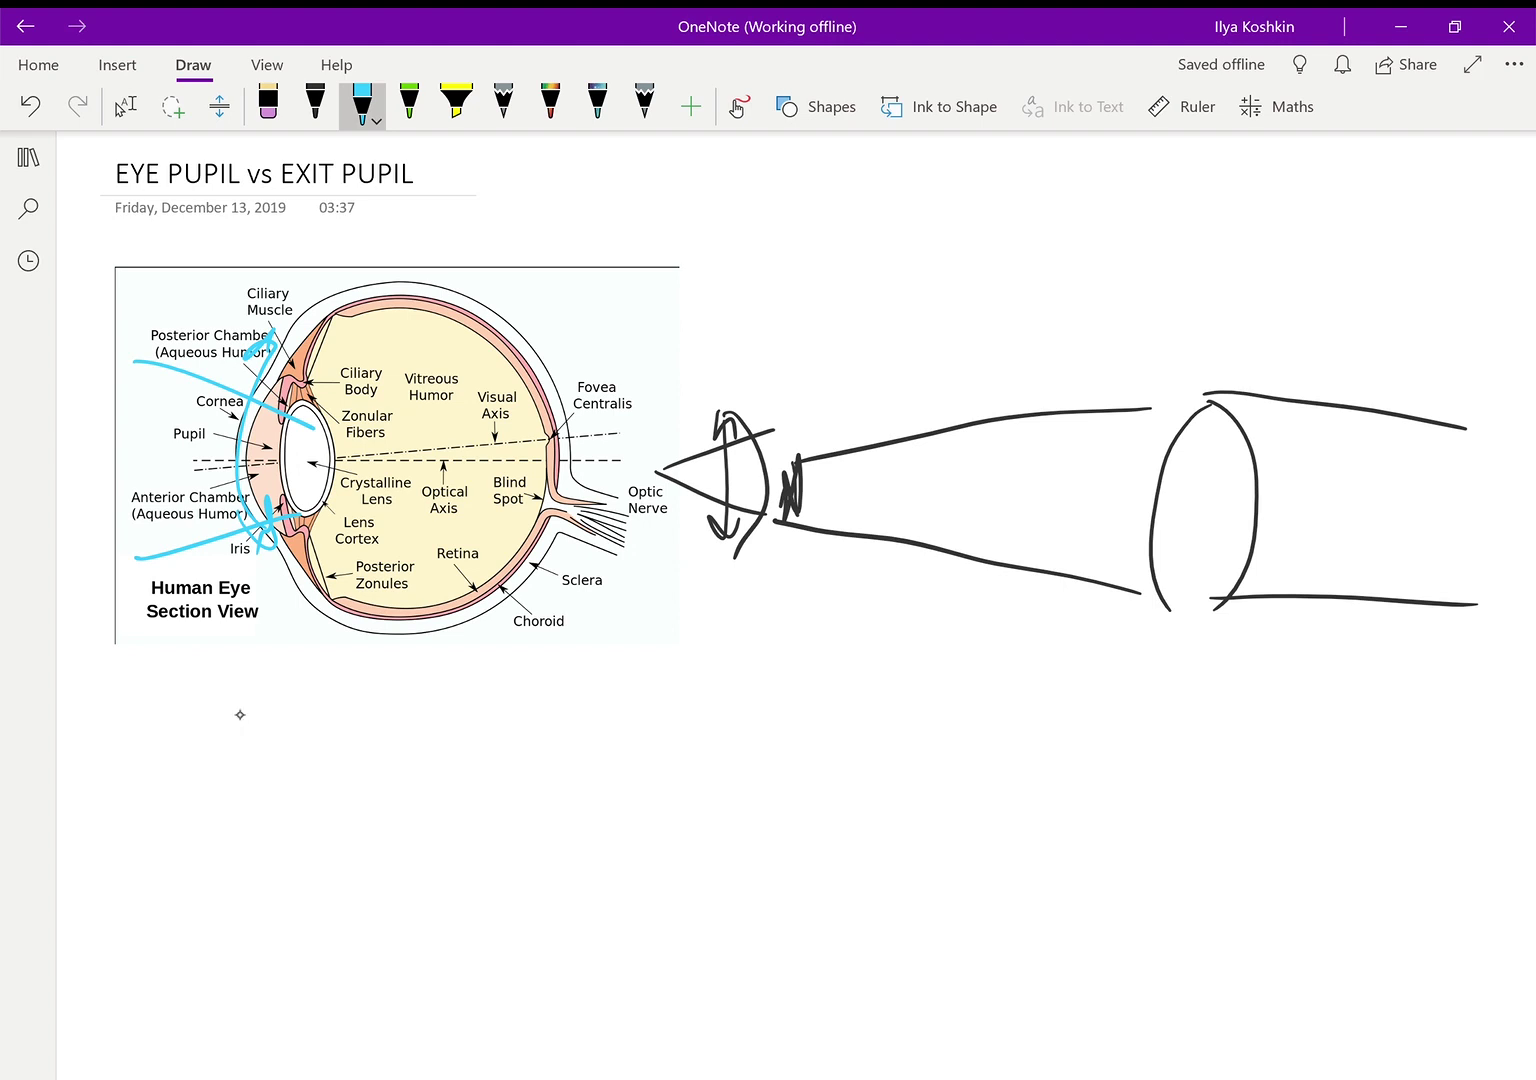
Step: Add arrowed cyan rays from the upper left to the cornea and from the lower left to the iris
{"action": "left_click_drag", "start_coordinate": [120, 253], "coordinate": [255, 347]}
{"action": "left_click_drag", "start_coordinate": [238, 365], "coordinate": [272, 333]}
{"action": "mouse_move", "coordinate": [100, 728]}
{"action": "left_mouse_down"}
{"action": "mouse_move", "coordinate": [286, 566]}
{"action": "mouse_move", "coordinate": [270, 592]}
{"action": "mouse_move", "coordinate": [238, 586]}
{"action": "left_mouse_up"}
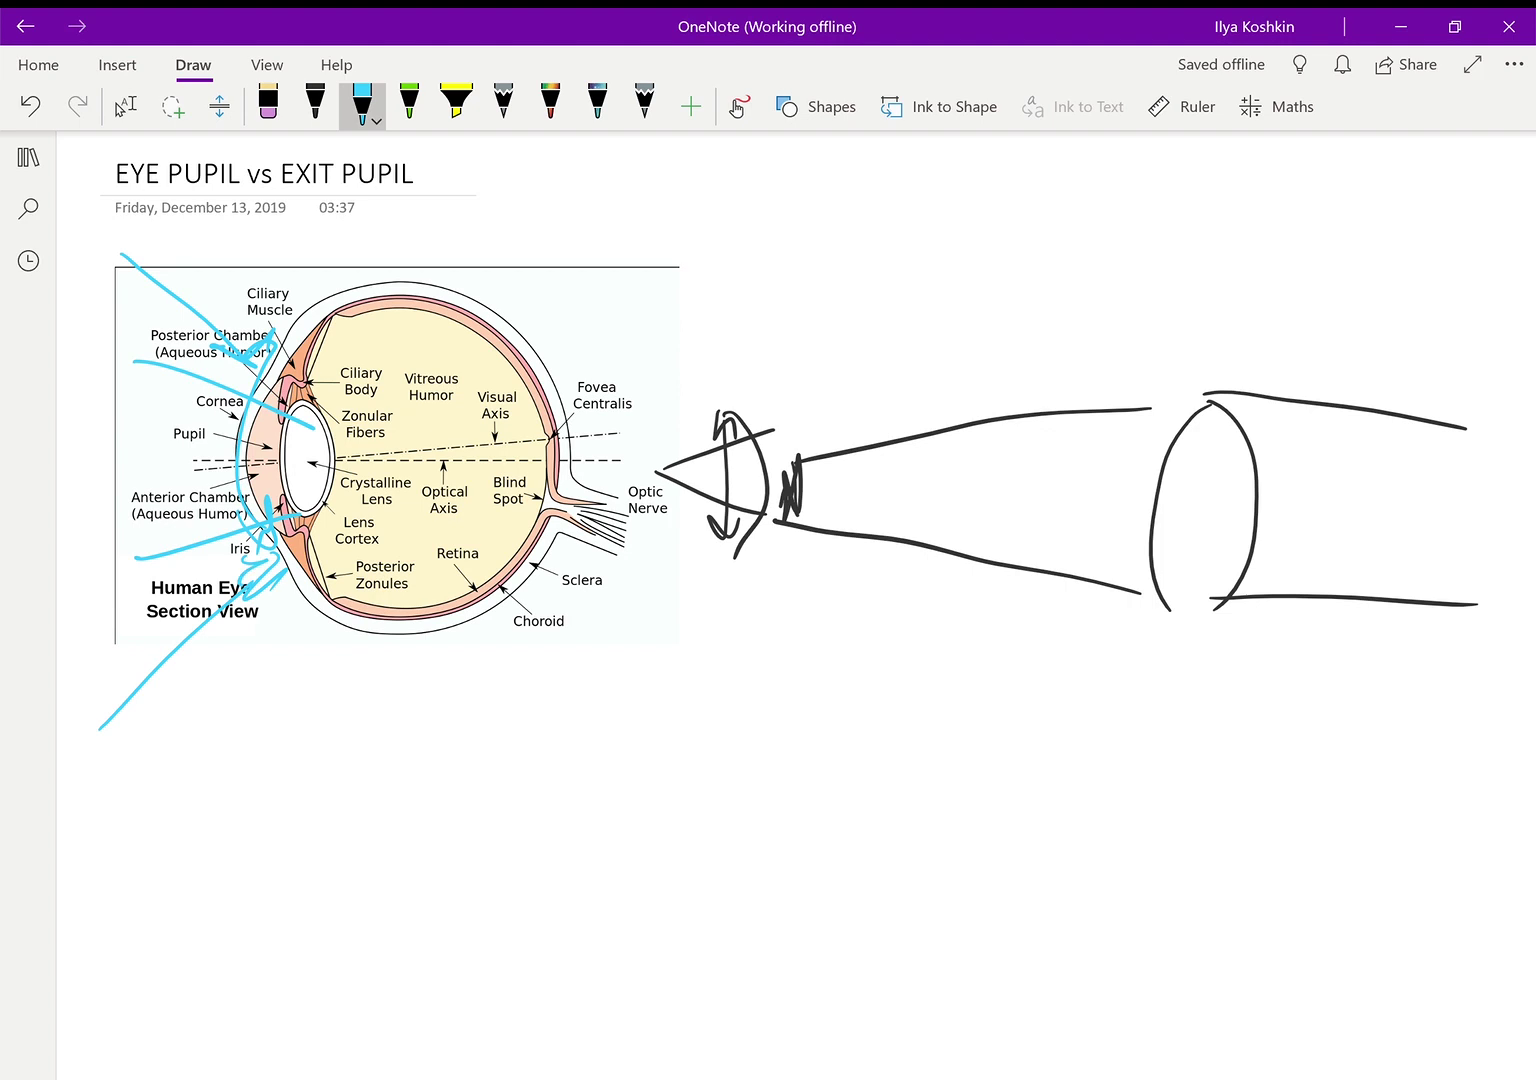
Step: Switch to the Eraser and undo the cyan ray strokes with Ctrl+Z
{"action": "left_click", "coordinate": [268, 100]}
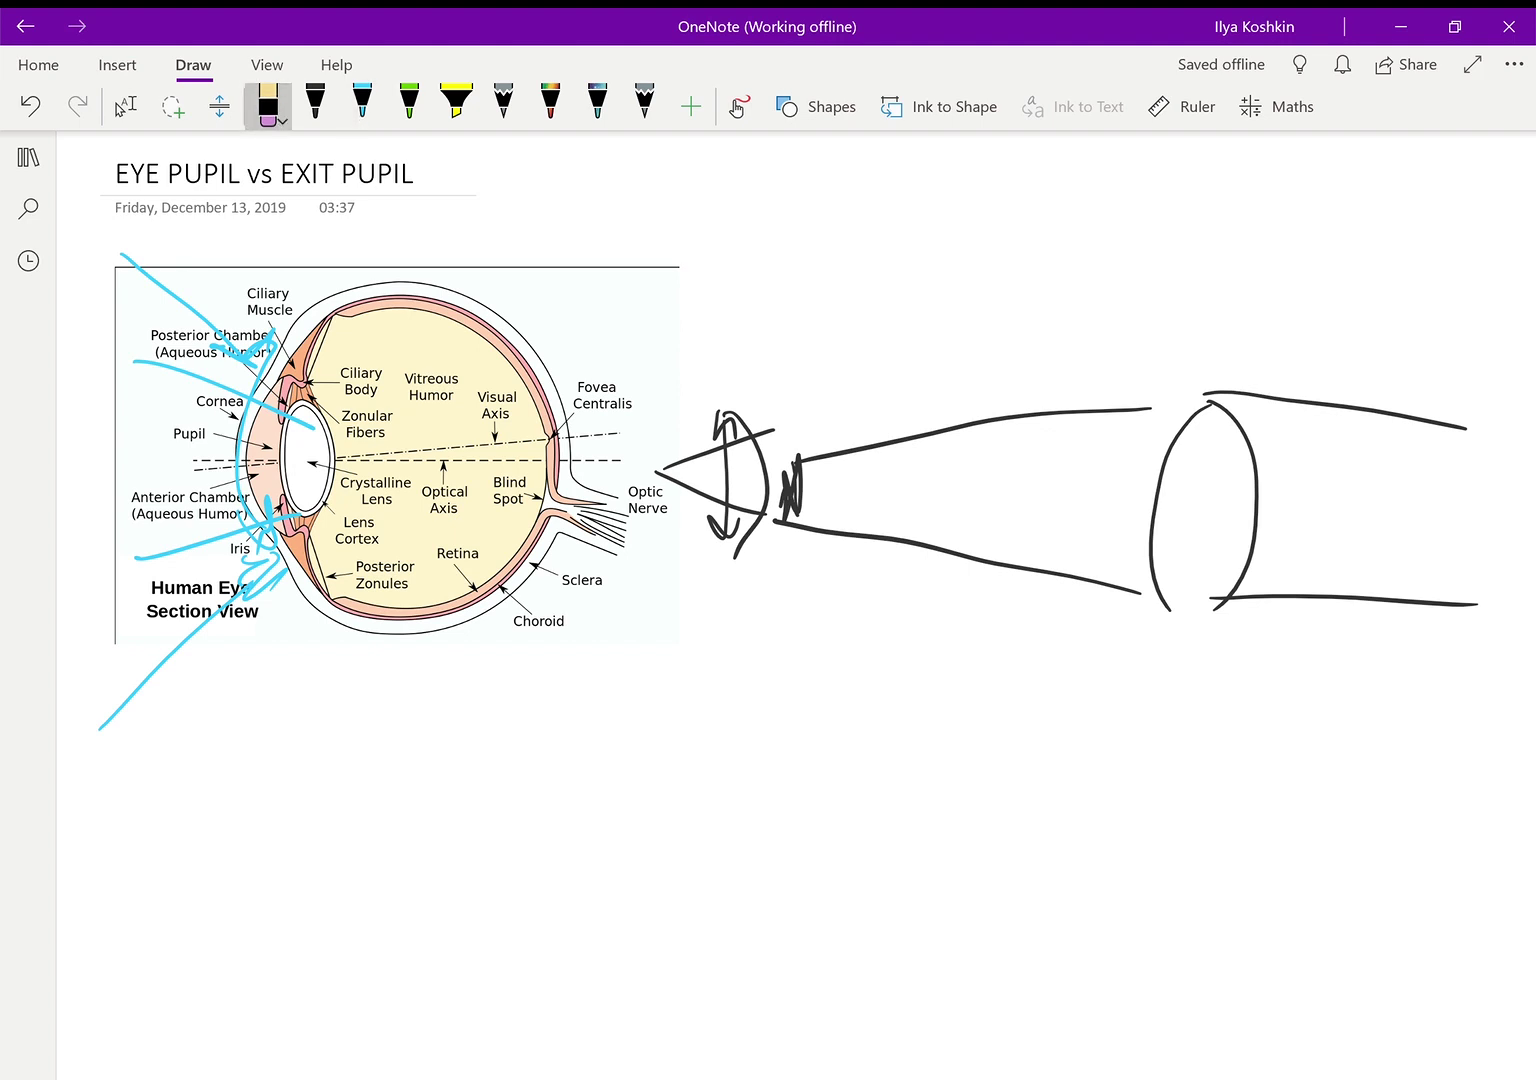
{"action": "key", "text": "ctrl+z"}
{"action": "key", "text": "ctrl+z"}
{"action": "key", "text": "ctrl+z"}
{"action": "key", "text": "ctrl+z"}
{"action": "key", "text": "ctrl+z"}
{"action": "key", "text": "ctrl+z"}
{"action": "key", "text": "ctrl+z"}
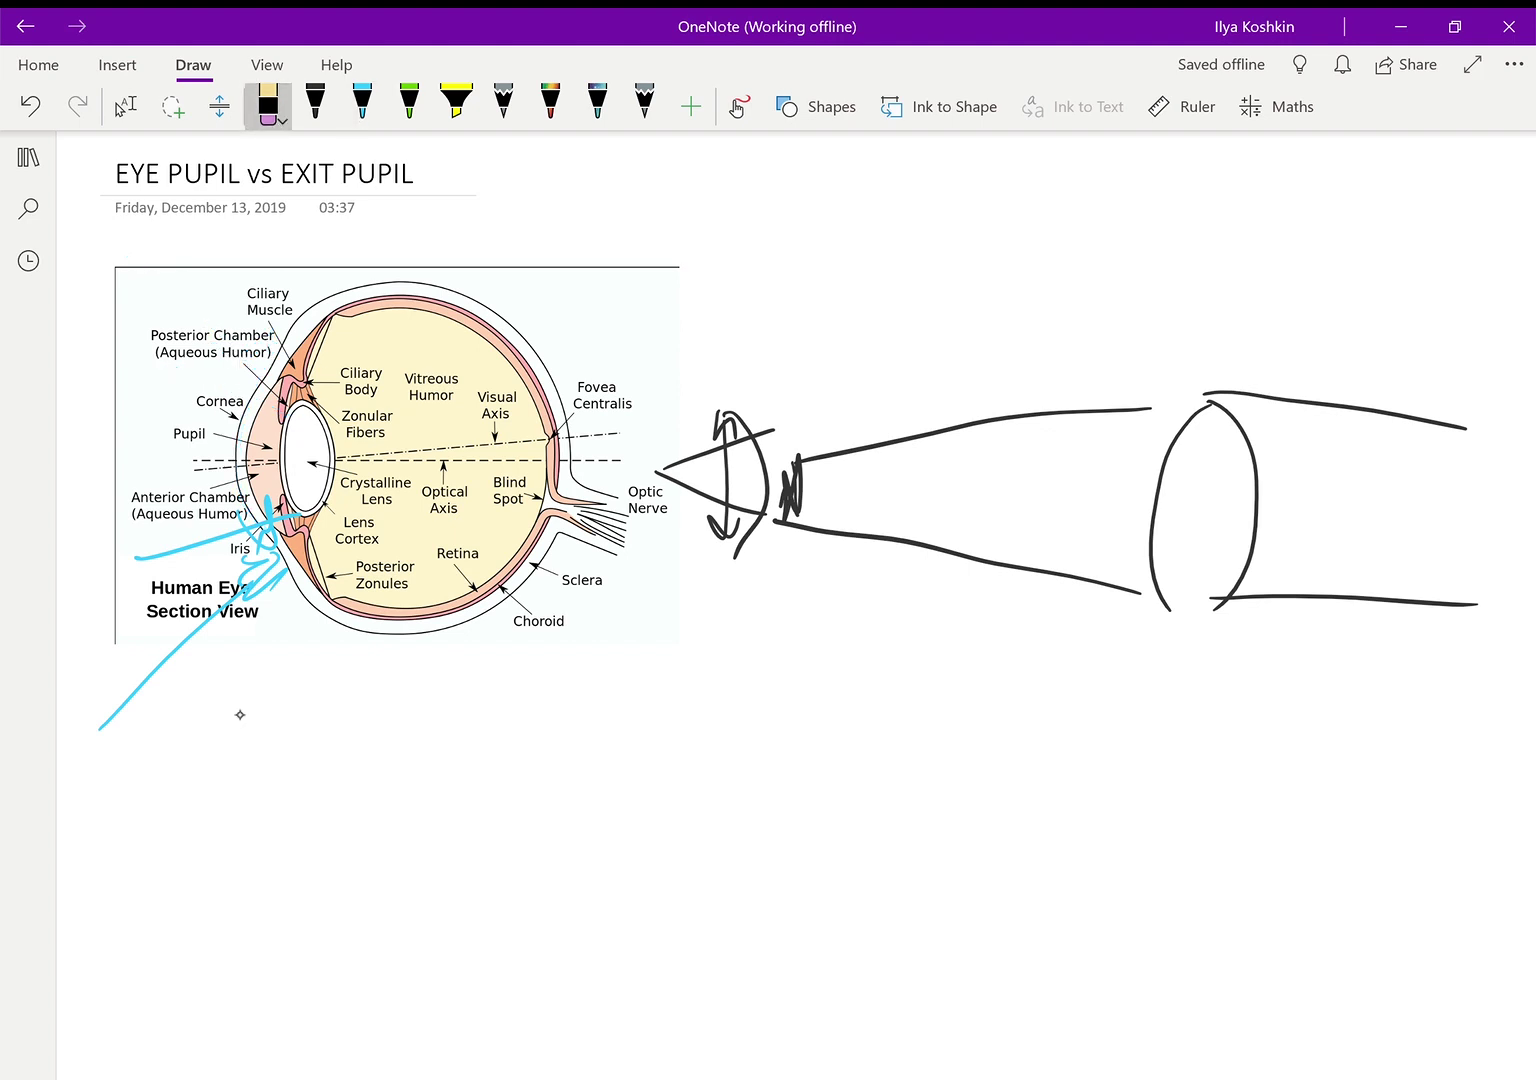